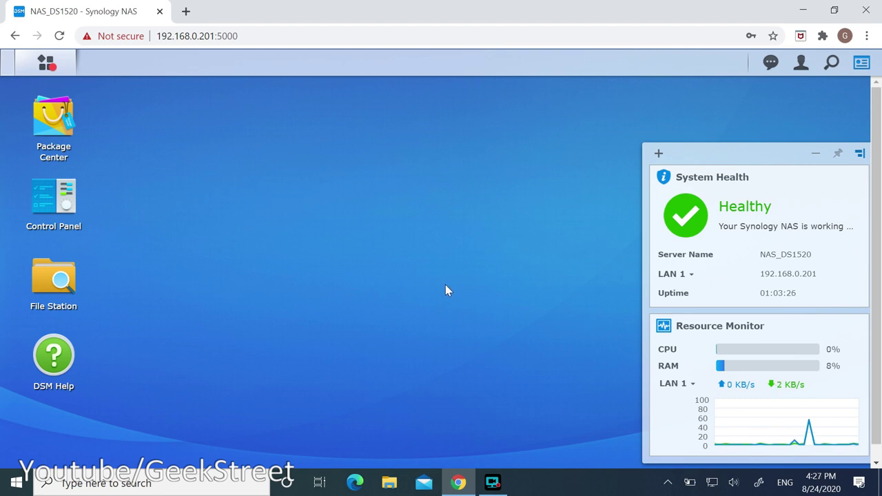
Browse the TeamGeekStreet shared folder in the file manager, then close it.
left_click(62, 297)
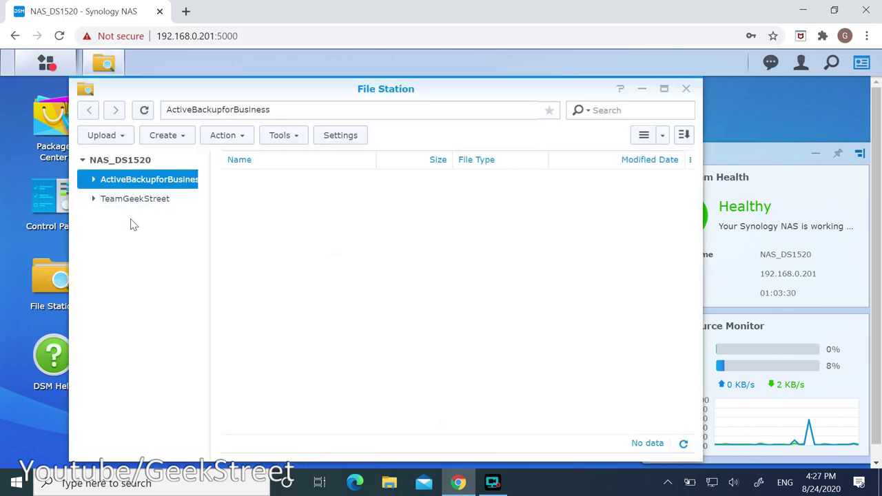
left_click(125, 205)
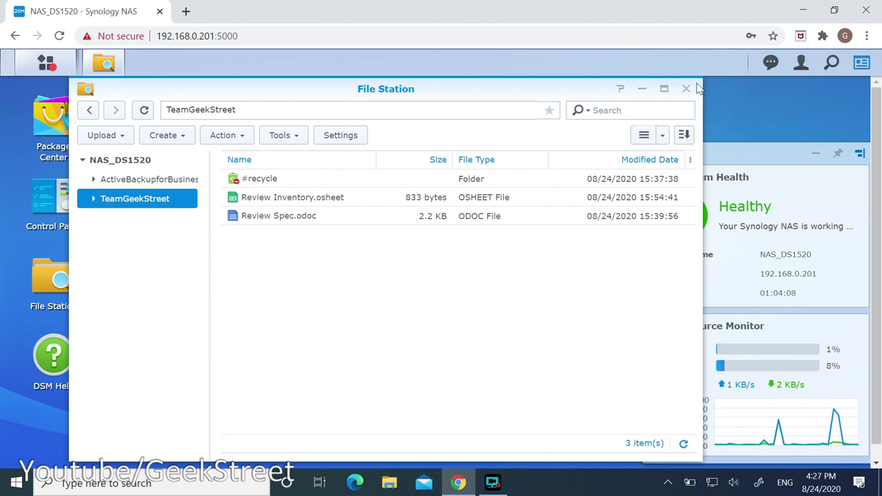
left_click(687, 90)
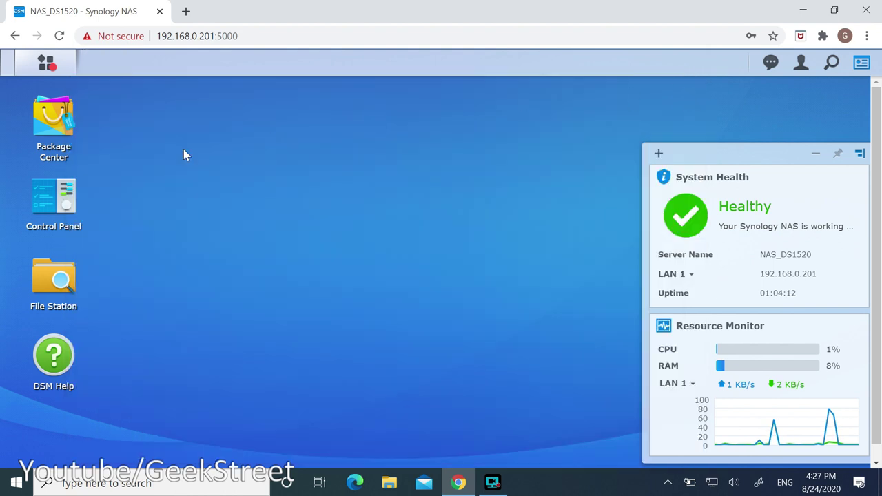
Launch Active Backup for Business from its Package Center details page.
left_click(58, 131)
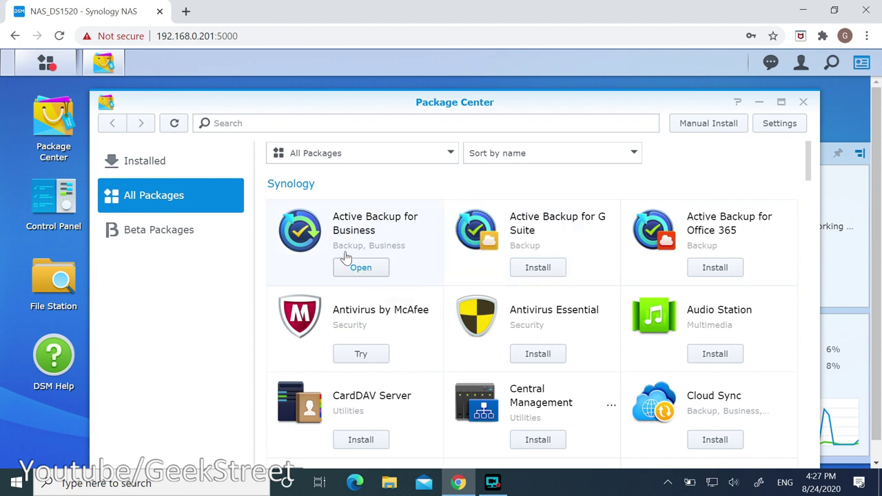
left_click(331, 241)
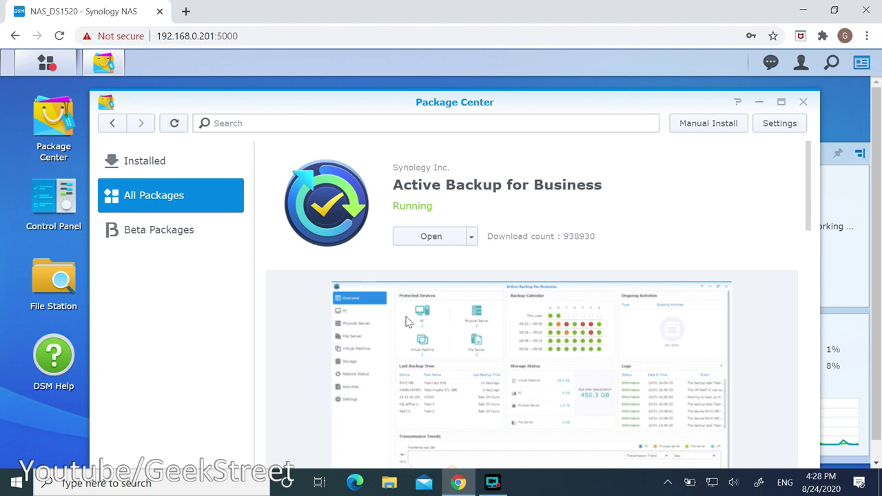
left_click(433, 238)
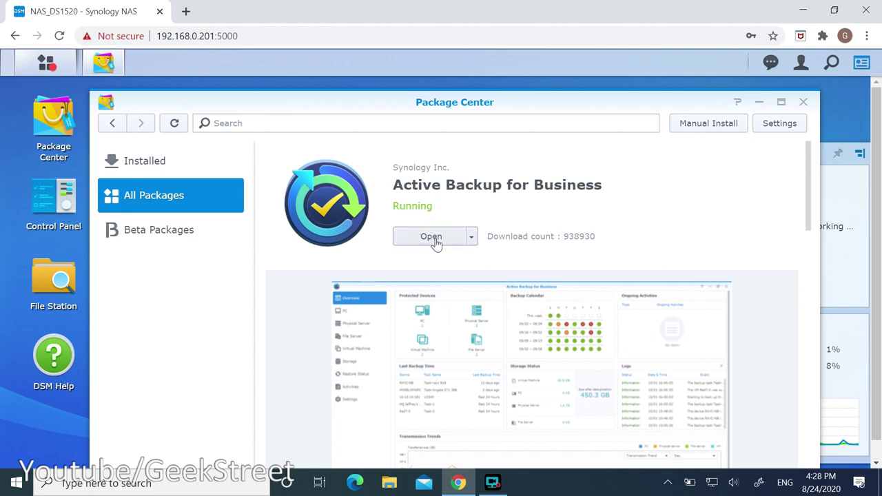
left_click(422, 245)
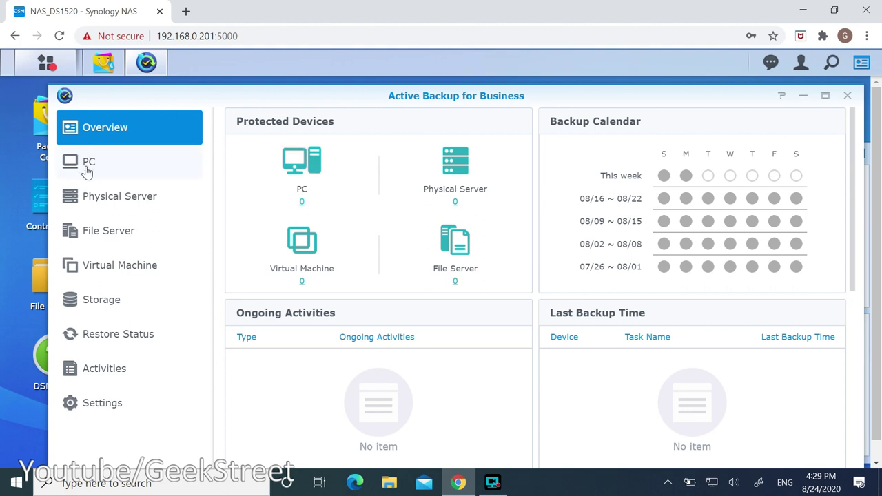
Download and install the 64-bit Windows backup agent from the PC Add Device page.
left_click(86, 169)
left_click(255, 146)
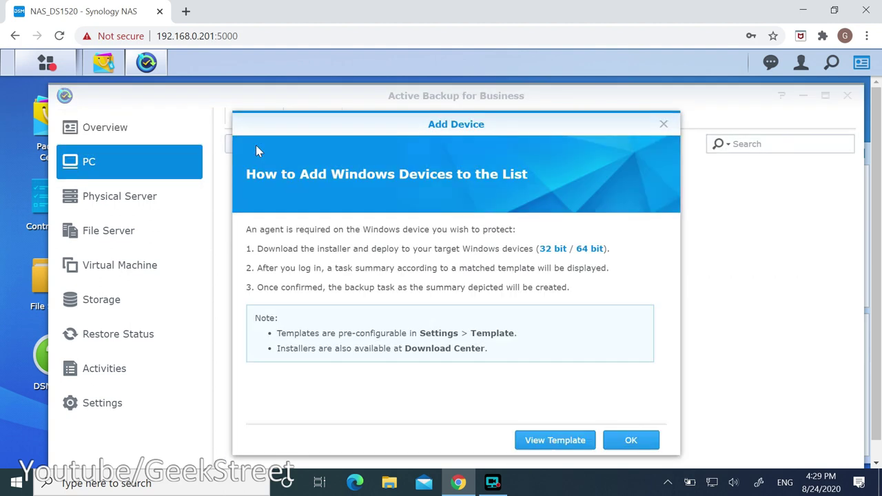
left_click(593, 251)
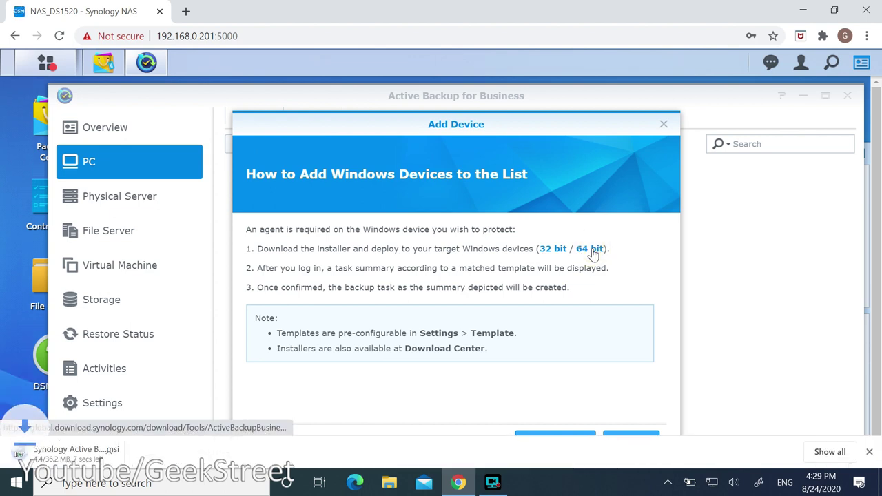
left_click(76, 454)
left_click(513, 355)
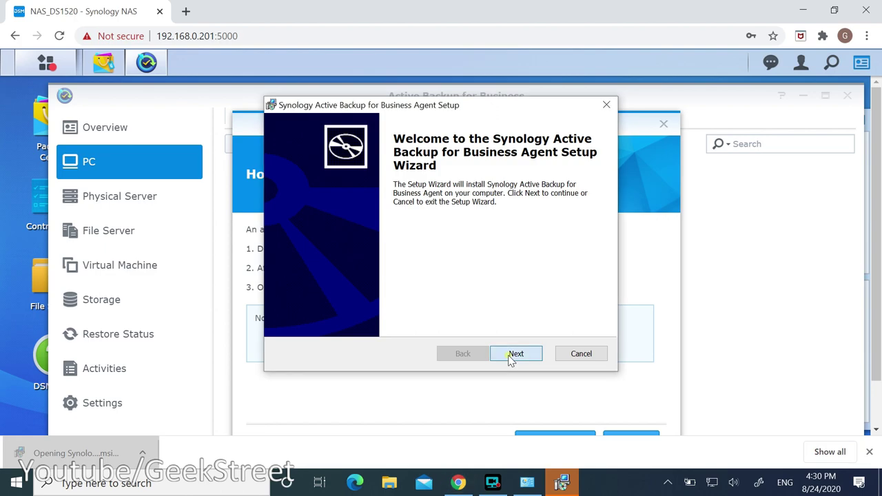
left_click(425, 301)
left_click(524, 354)
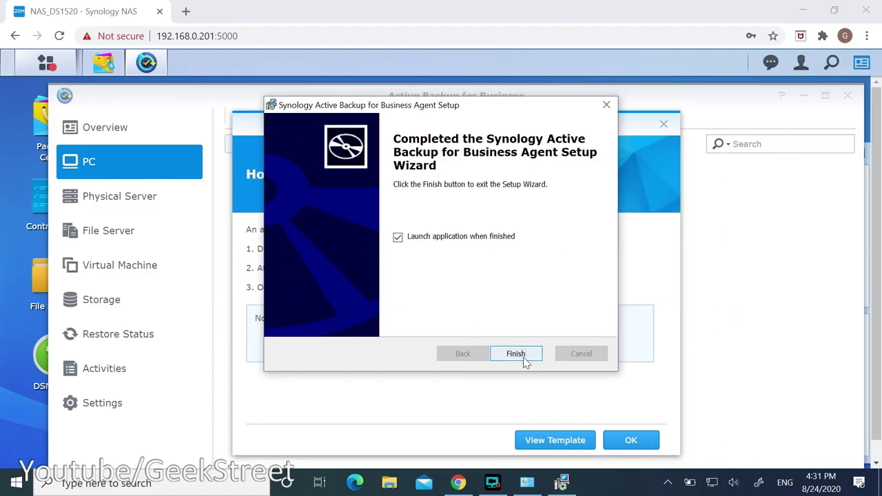
left_click(523, 357)
Connect the agent to server 192.168.0.201 with the NAS account, trusting its certificate.
left_click(433, 220)
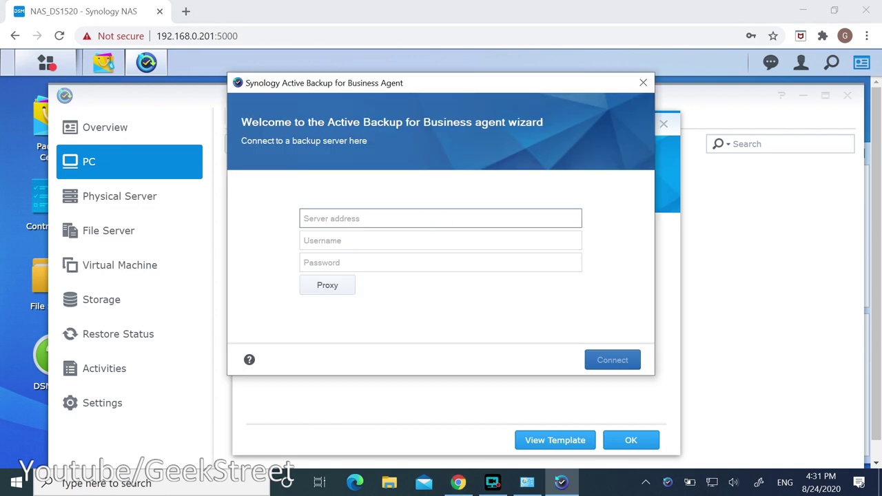
type("192.168.0.201")
key("Tab")
type("GeekStreet")
key("Tab")
type("********")
left_click(611, 361)
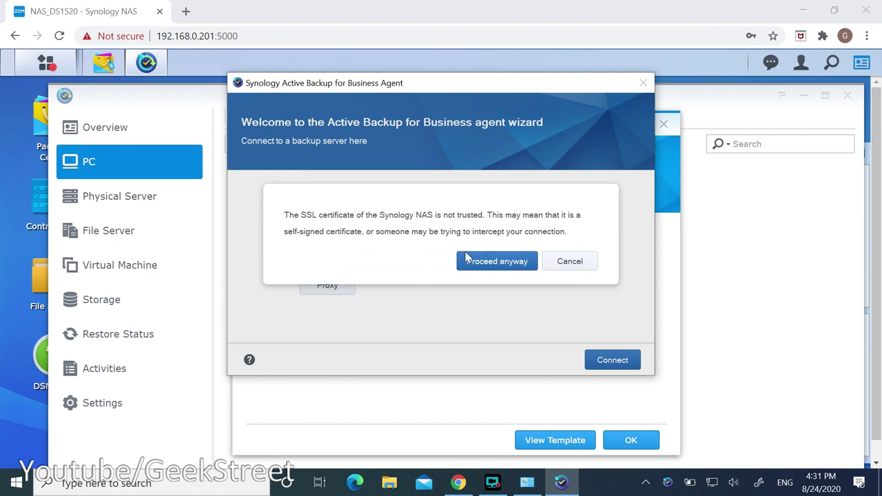
left_click(468, 260)
left_click(542, 364)
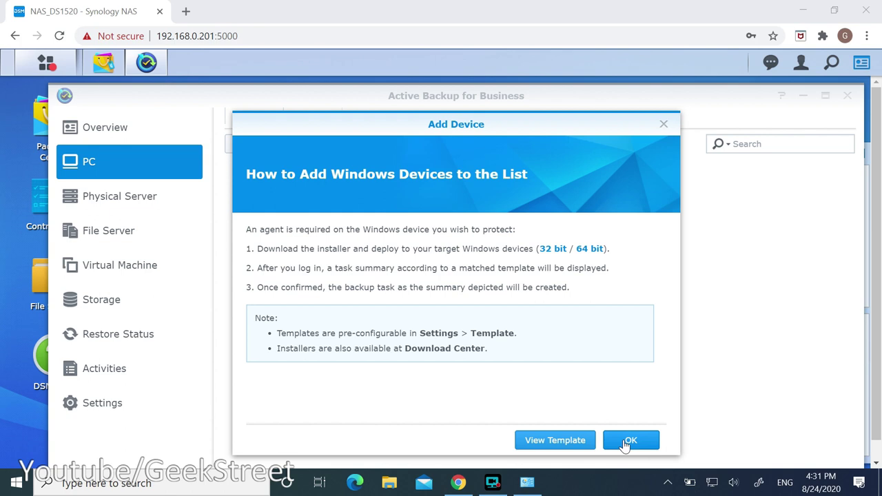
left_click(627, 442)
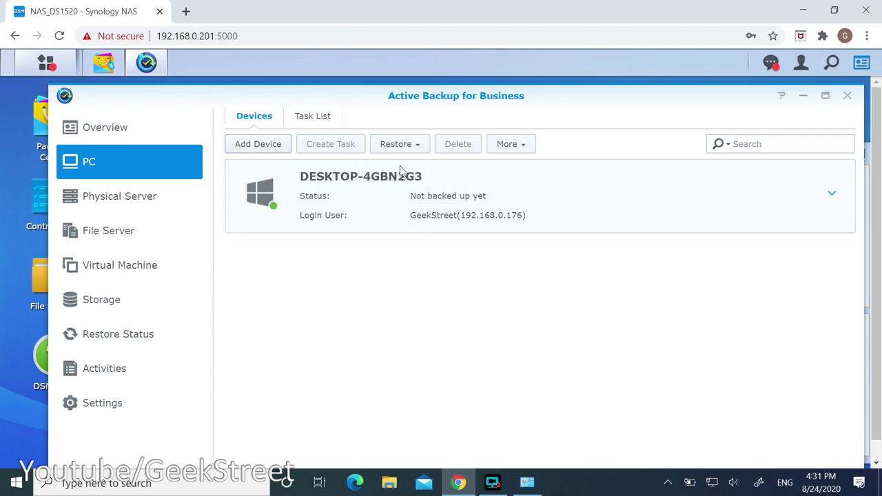
Edit the GeekStreet-Default task from the Task List and choose Customized volume backup.
left_click(324, 119)
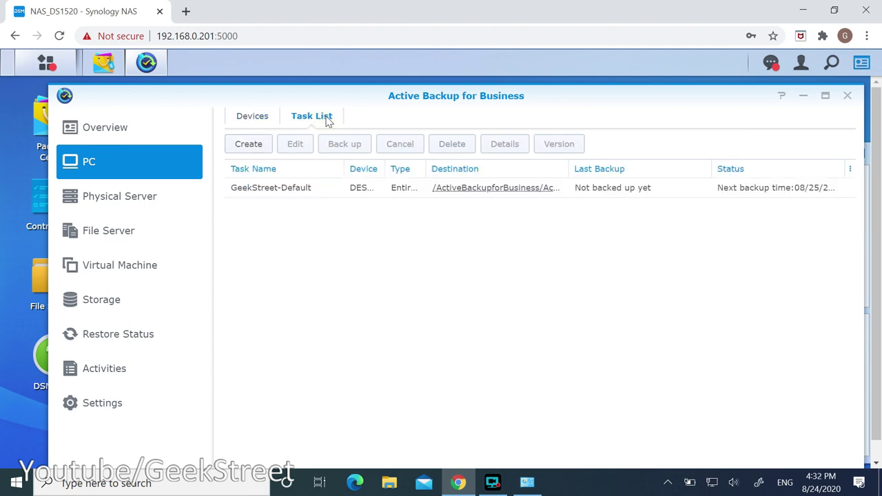
left_click(268, 188)
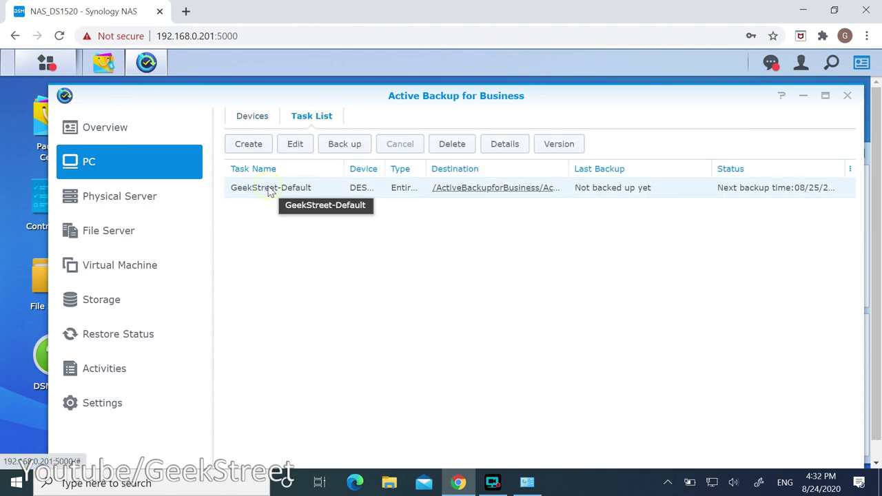
left_click(297, 150)
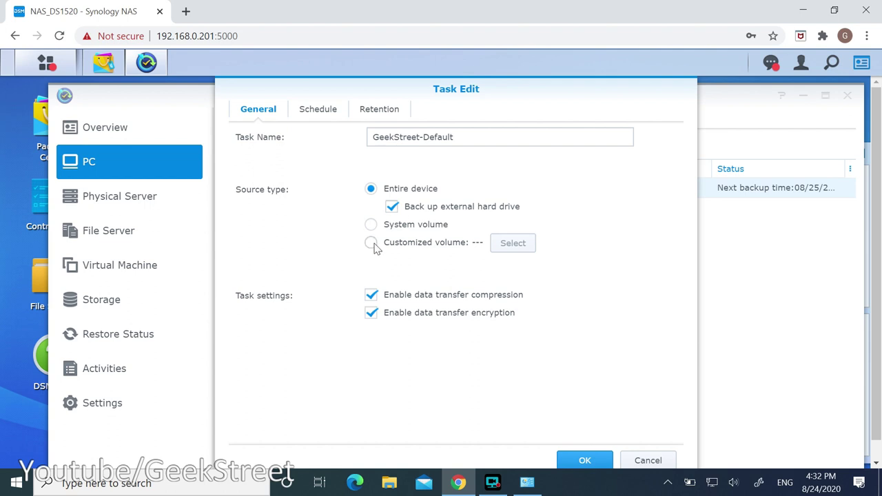
left_click(371, 243)
Cancel the volume picker, review the Schedule and Retention tabs, and cancel Task Edit.
left_click(528, 247)
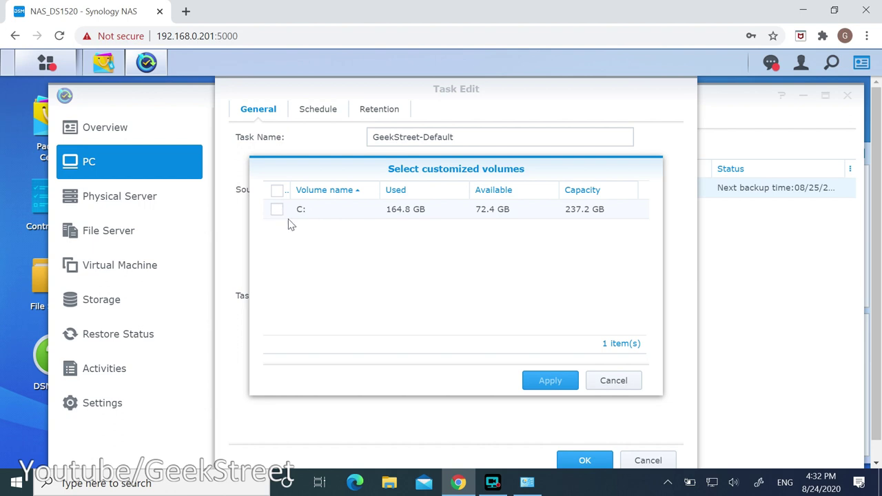
left_click(610, 387)
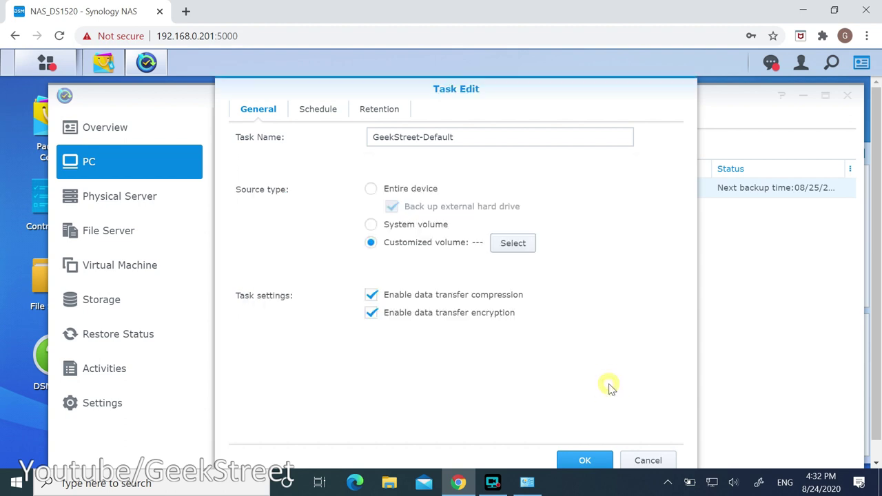
left_click(331, 112)
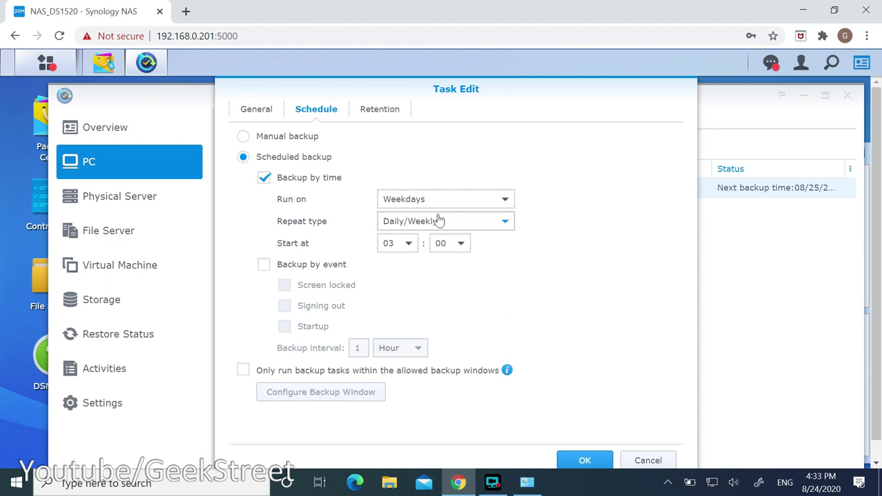
left_click(378, 116)
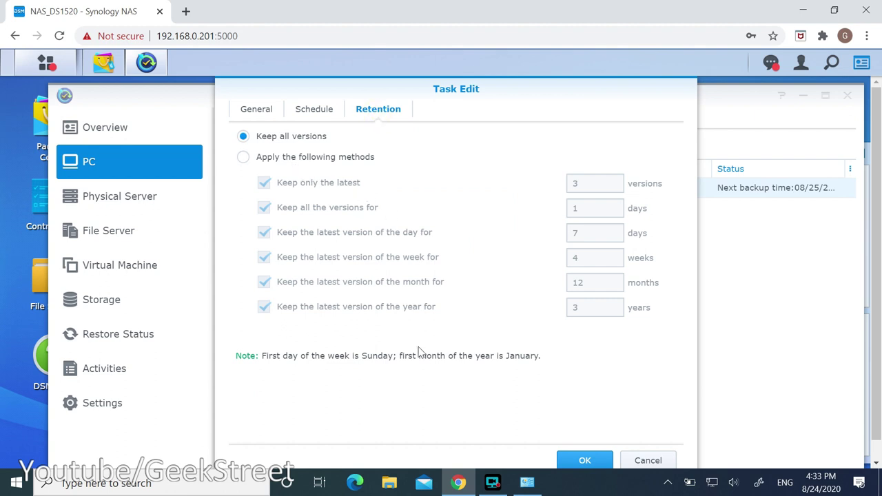
left_click(647, 461)
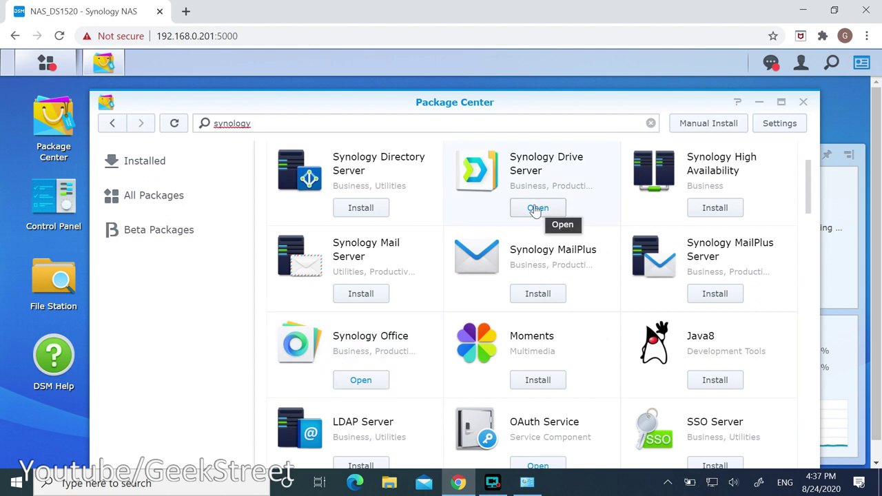
left_click(537, 208)
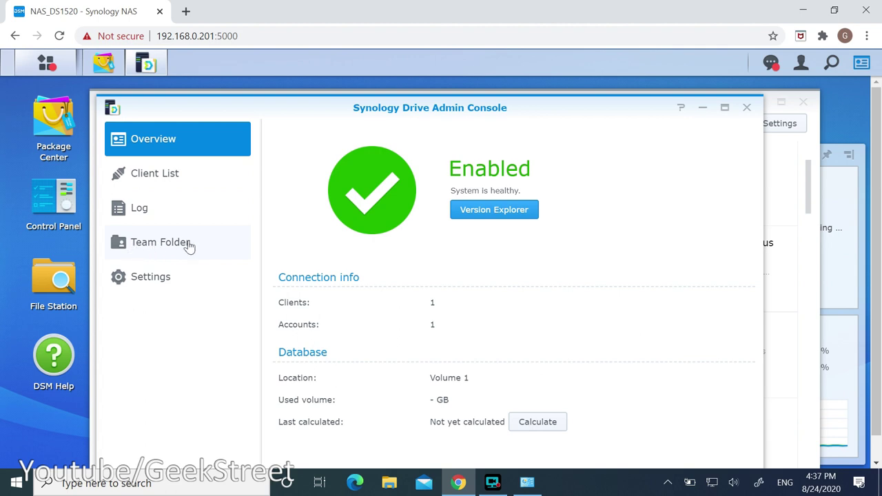
left_click(48, 287)
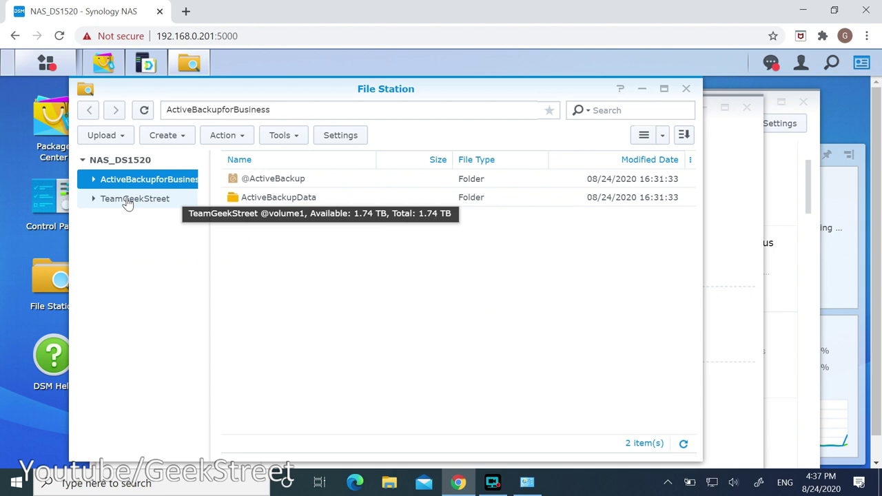
left_click(128, 200)
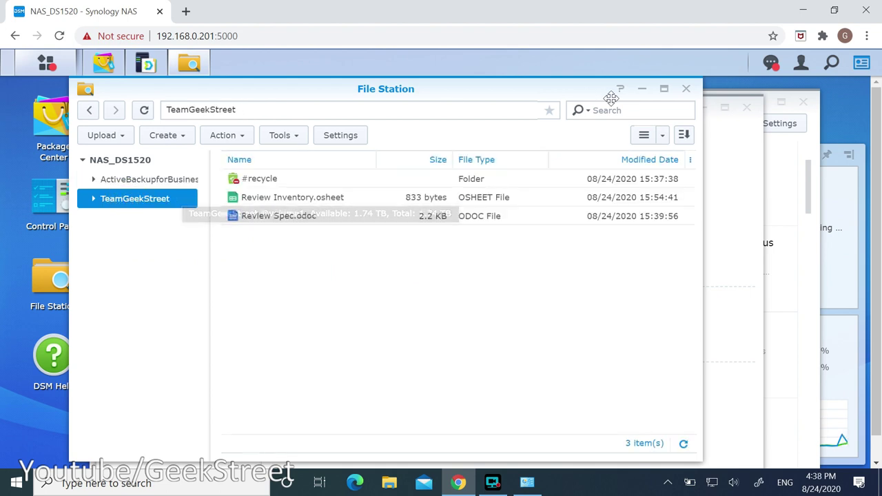
left_click(642, 89)
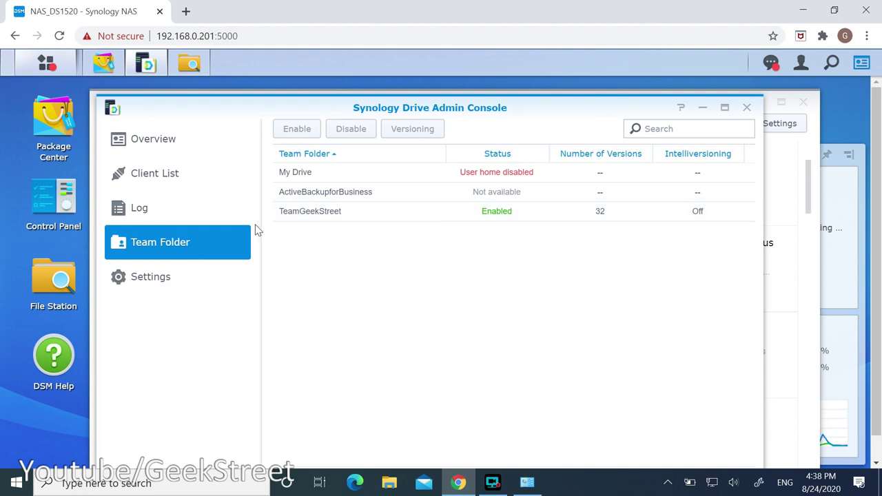
left_click(746, 107)
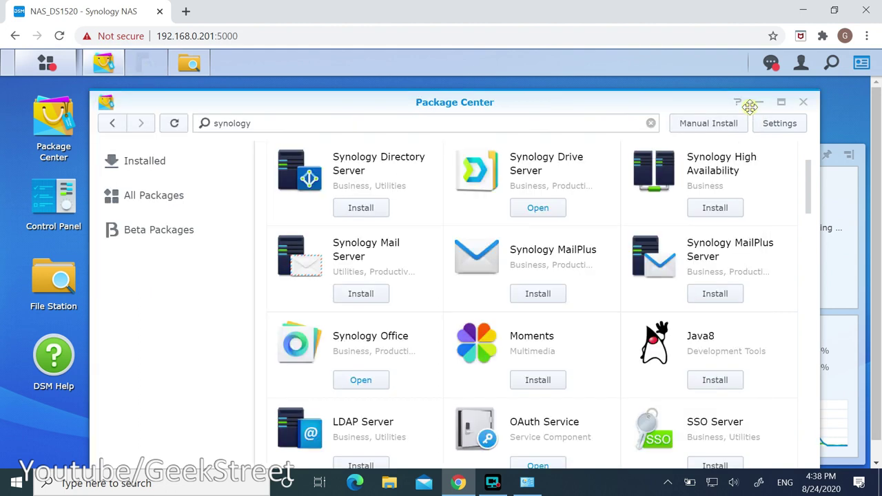
Launch Synology Drive and open Review Inventory inside the TeamGeekStreet team folder.
left_click(48, 65)
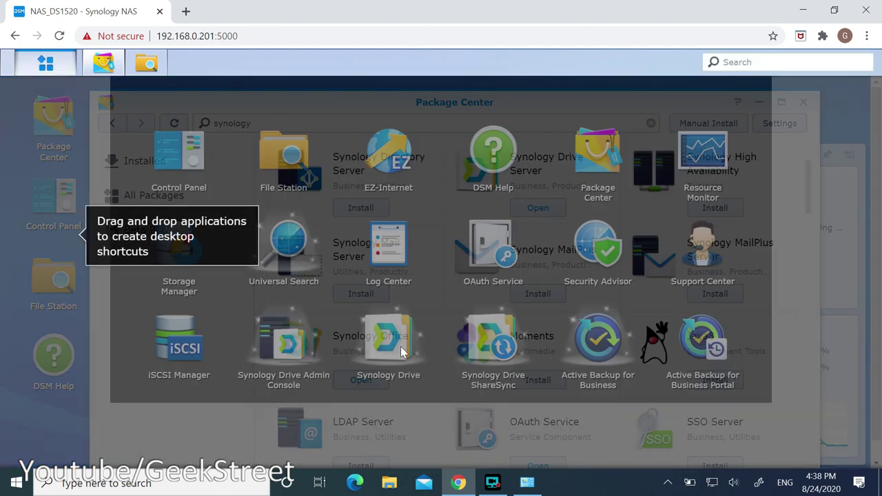
left_click(388, 341)
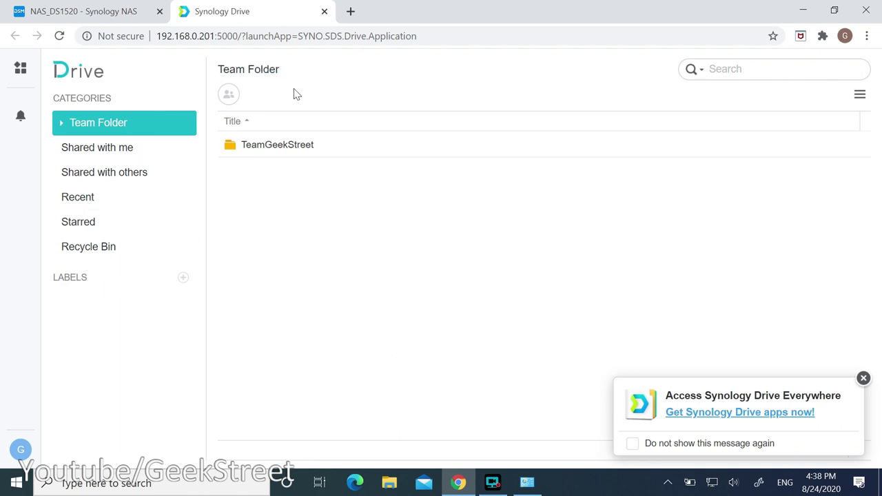
left_click(273, 145)
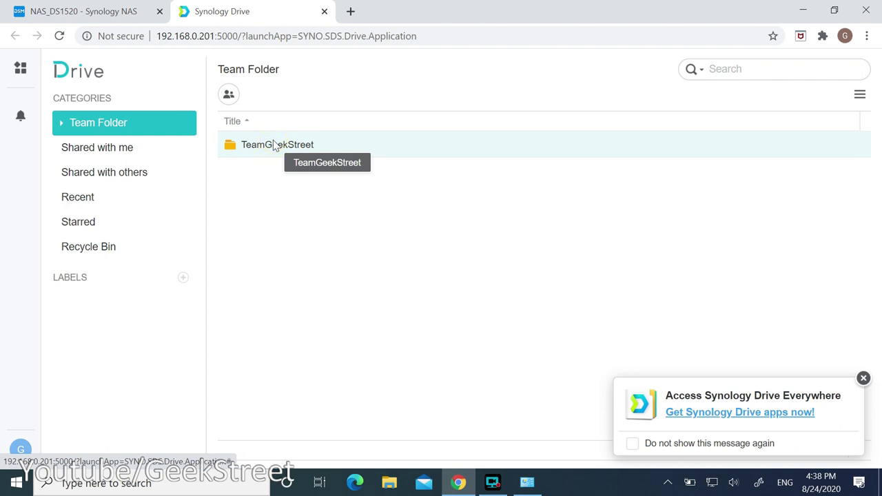
double_click(274, 144)
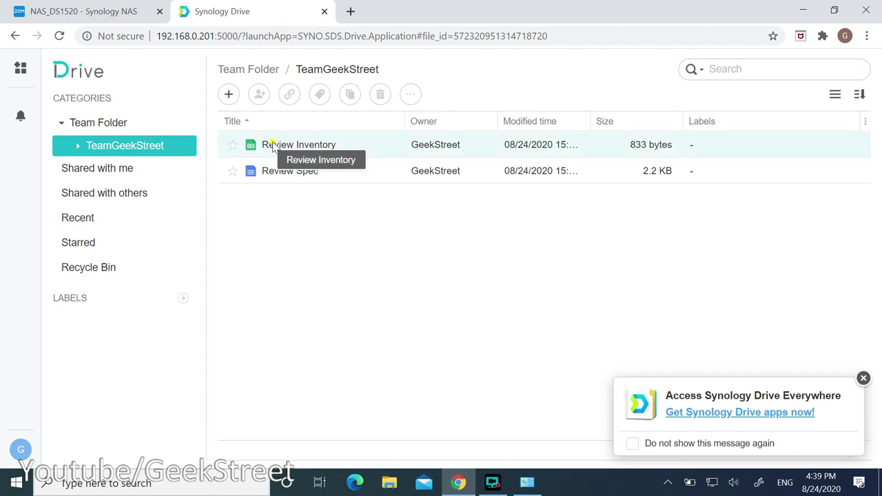
left_click(273, 145)
double_click(274, 145)
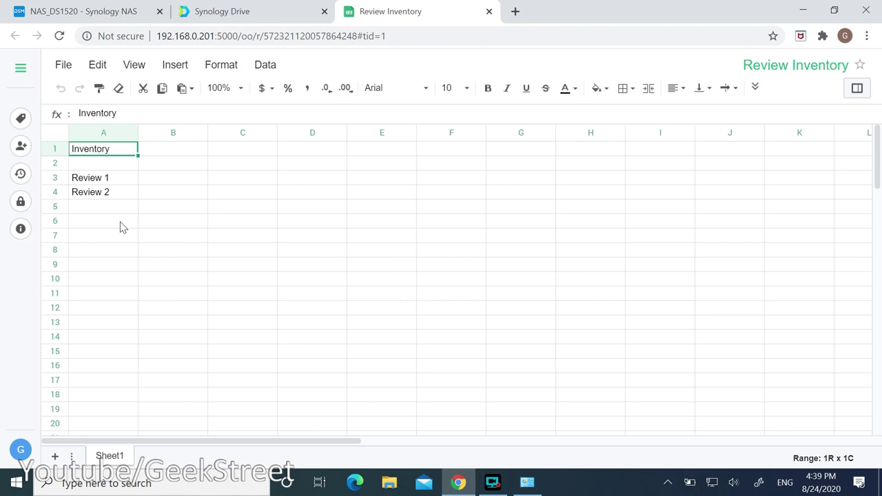
Type test text in A6, enter 12 in A8 and fill it down to A10.
left_click(122, 227)
type("dfskdlfj;kudkjfhsdjkf")
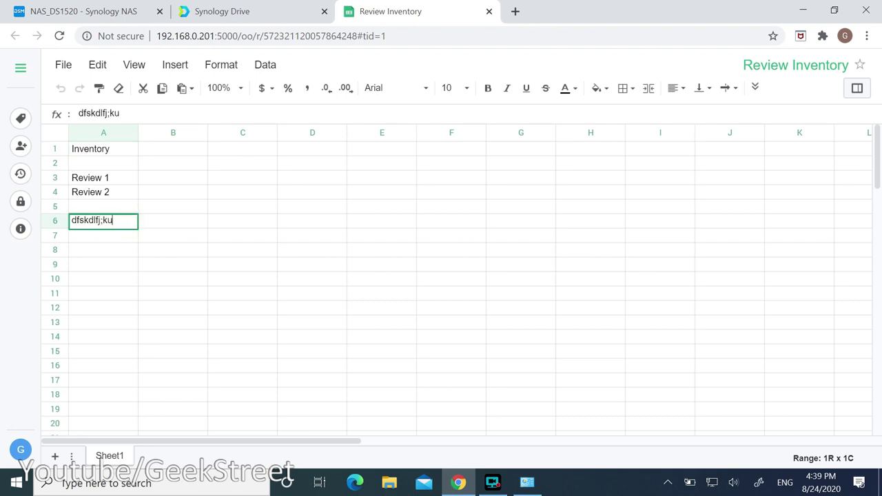
left_click(103, 250)
type("12")
left_click_drag(137, 257, 130, 286)
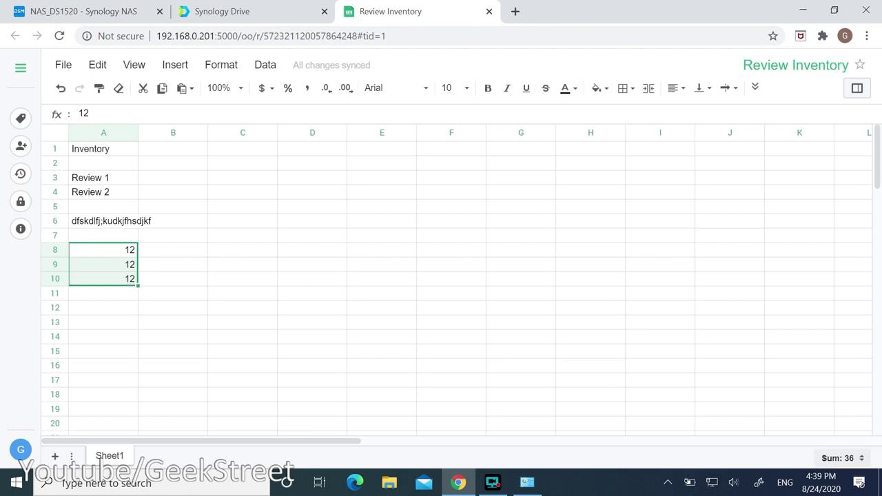
Look through the Data menu options, then return to the Synology Drive file list.
left_click(264, 66)
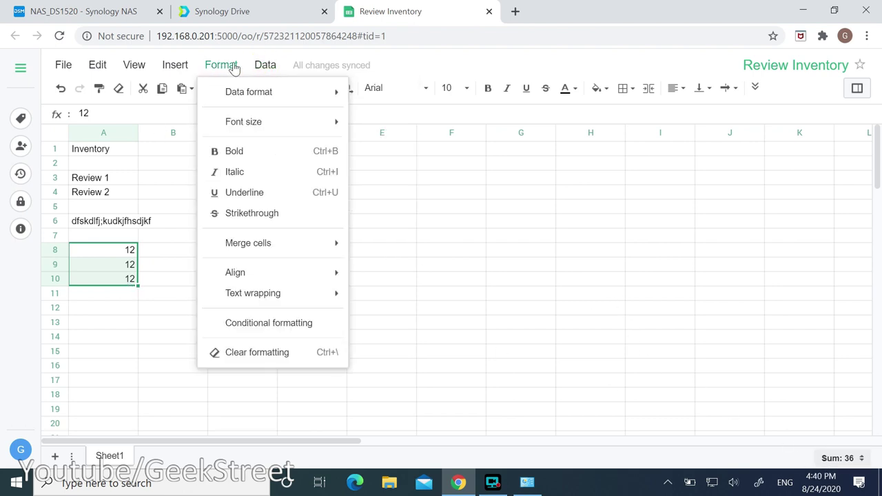
mouse_move(185, 69)
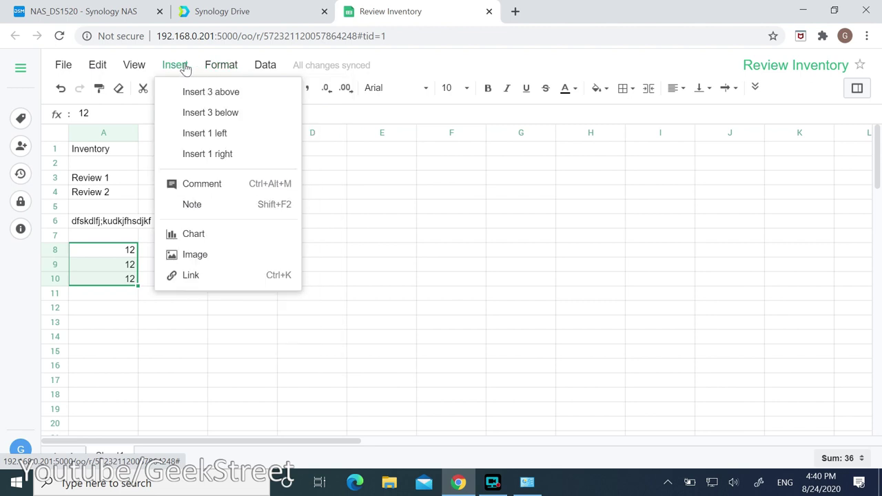
left_click(290, 301)
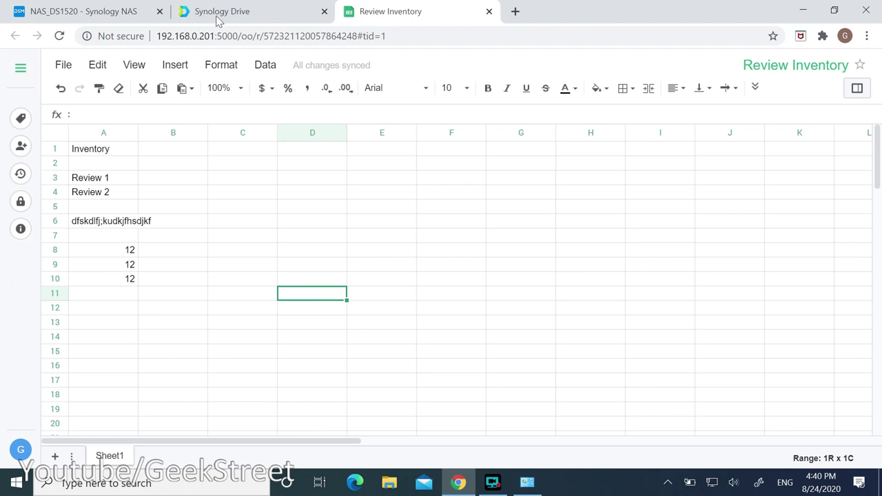
left_click(274, 6)
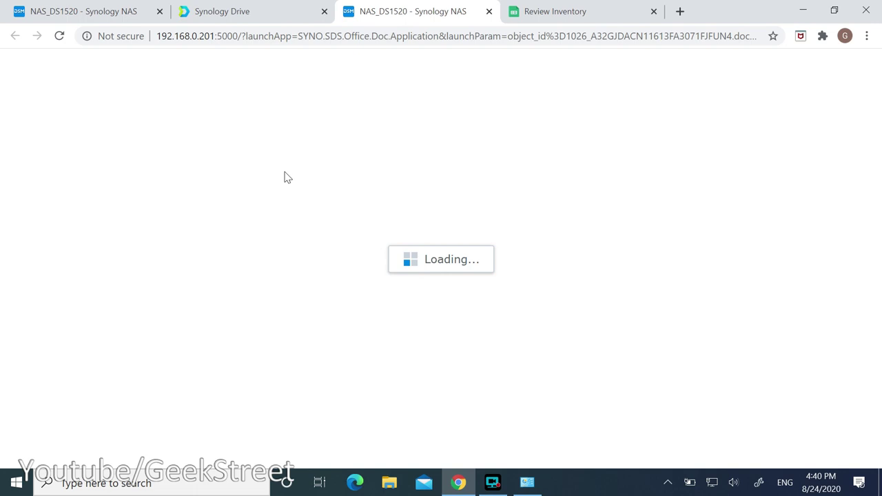
Add a new test text line under Spec in Review Spec and browse the Edit and View menus.
key("ctrl+End")
key("Return")
type("dgjhds;iufjdf,n,sd mn")
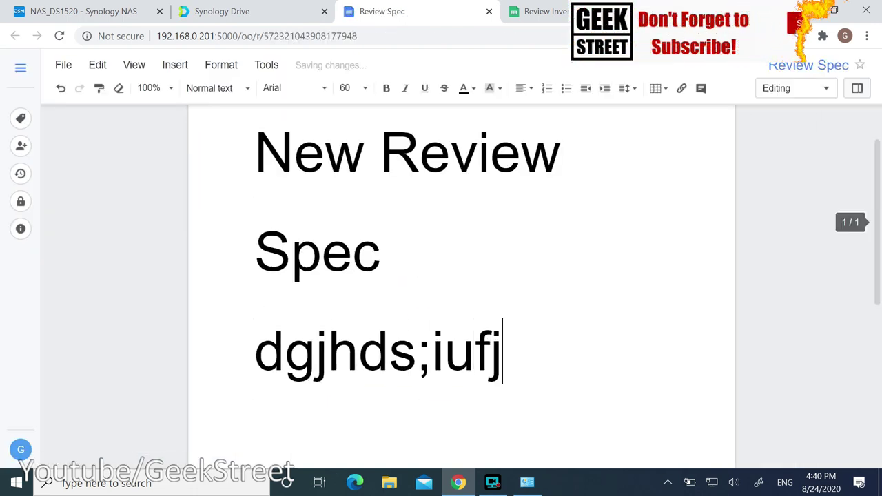
left_click(95, 68)
mouse_move(133, 69)
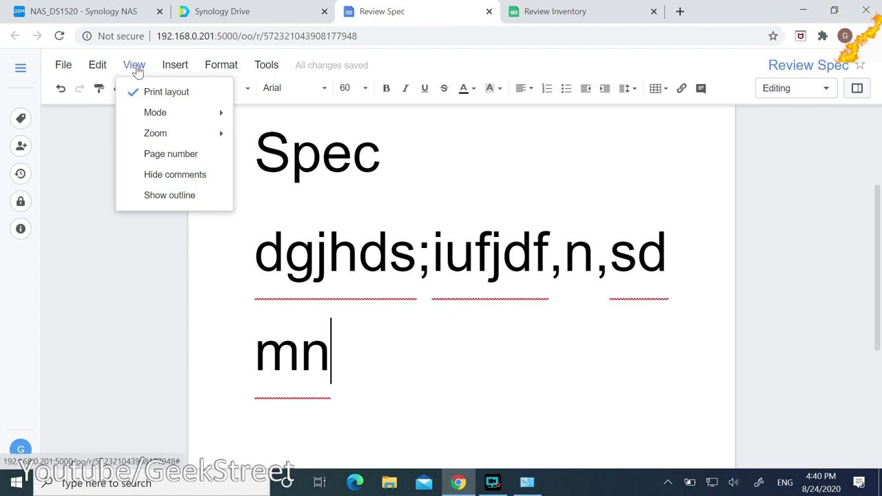
mouse_move(211, 72)
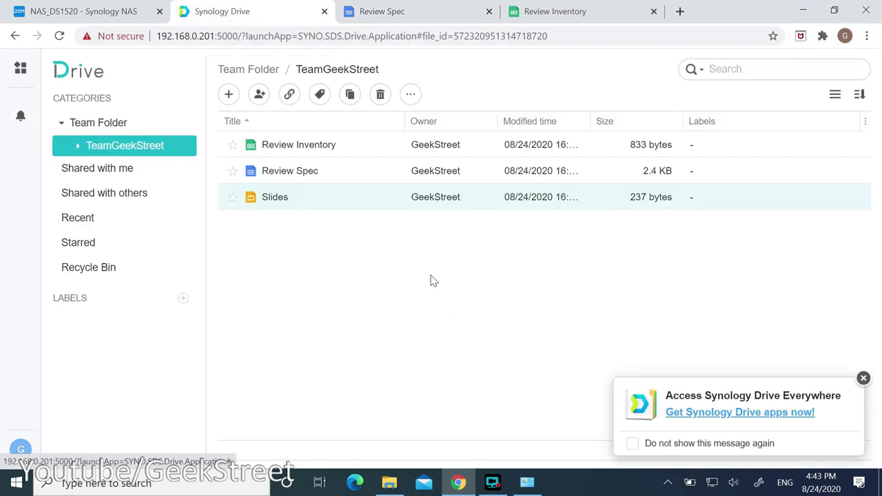
Open Slides and view its version history, then open Review Spec's version history.
double_click(276, 198)
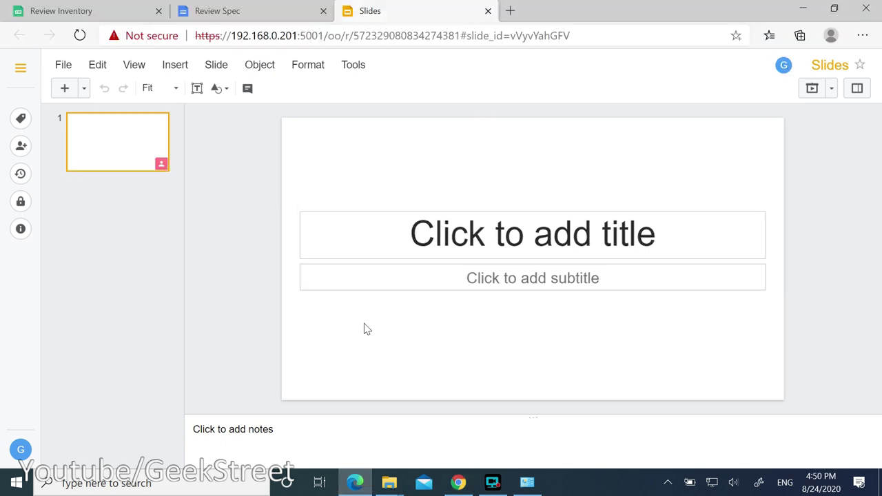
left_click(20, 175)
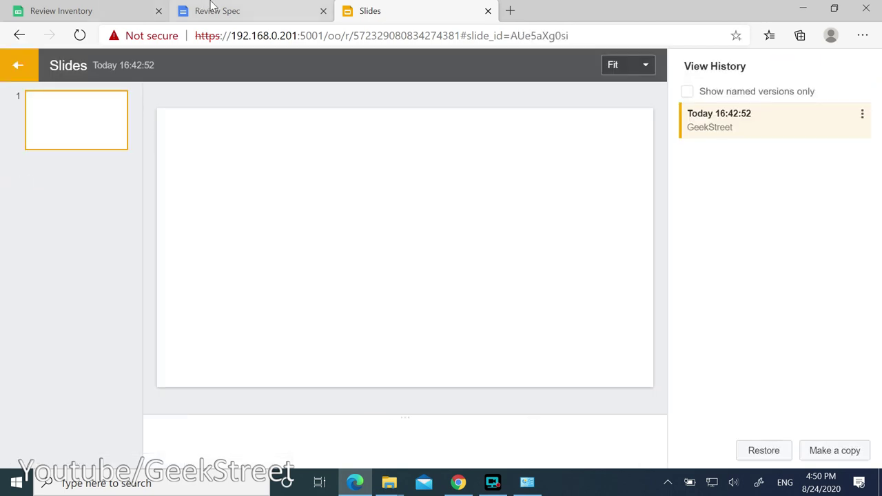
left_click(219, 6)
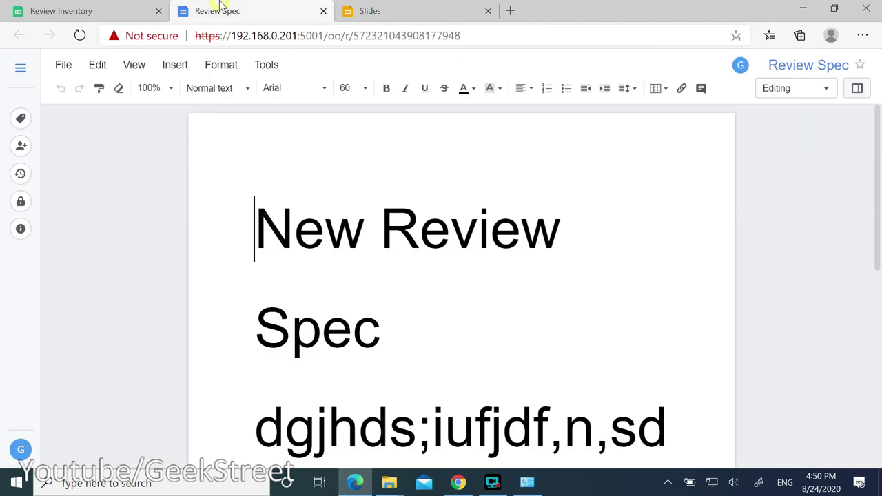
left_click(20, 175)
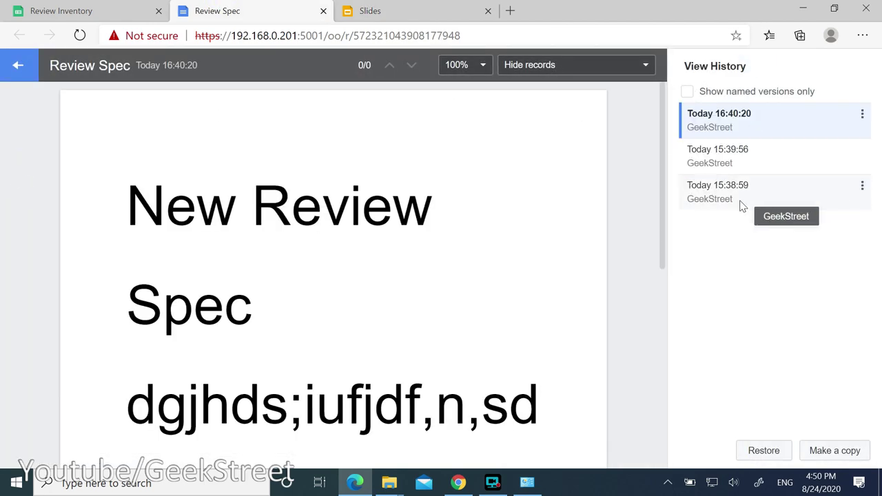
Preview Review Spec versions 15:39:56, 15:38:59 and finish on the latest 16:40:20.
left_click(736, 153)
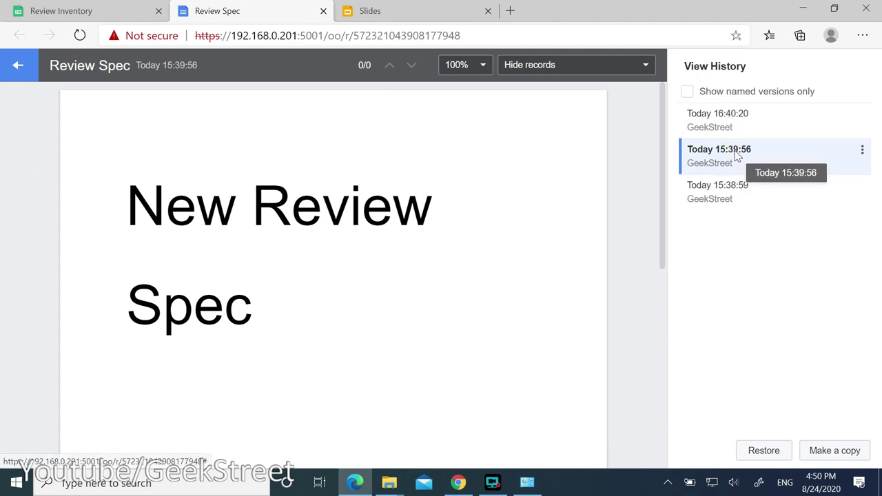
left_click(729, 132)
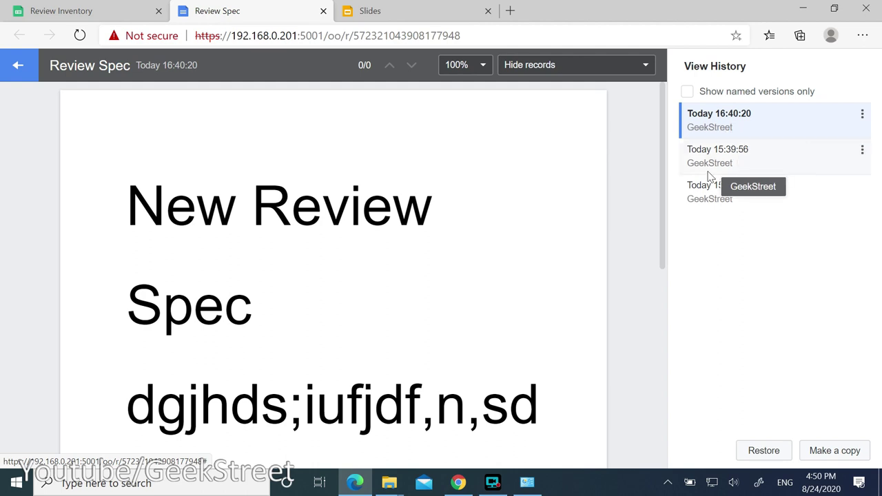
left_click(706, 204)
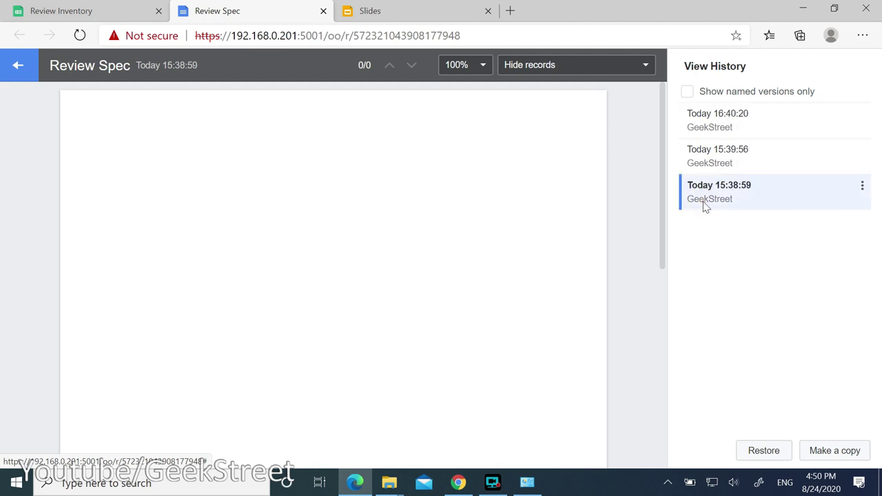
left_click(727, 154)
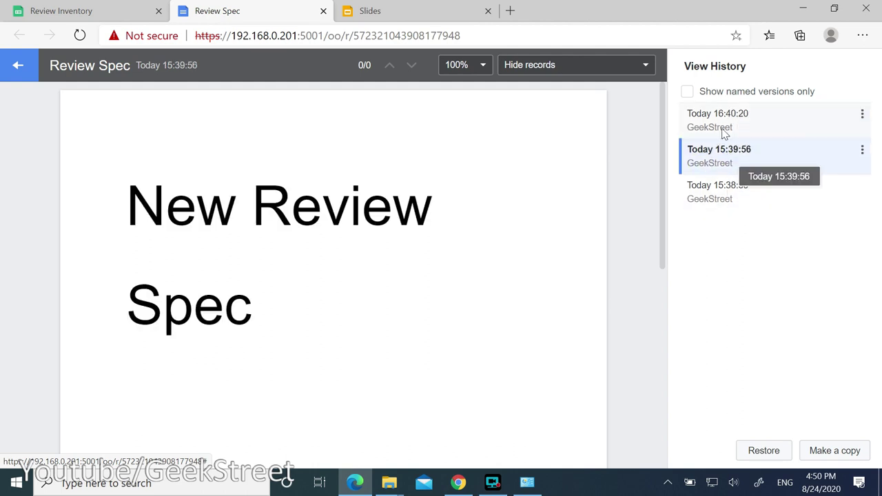
left_click(721, 120)
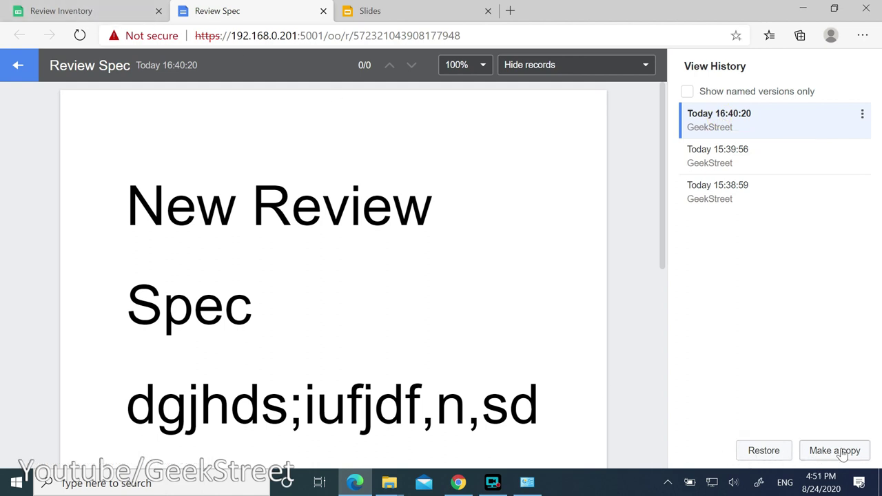
Open Review Inventory's version history and preview 15:54:41, then the latest 16:49:34.
left_click(89, 12)
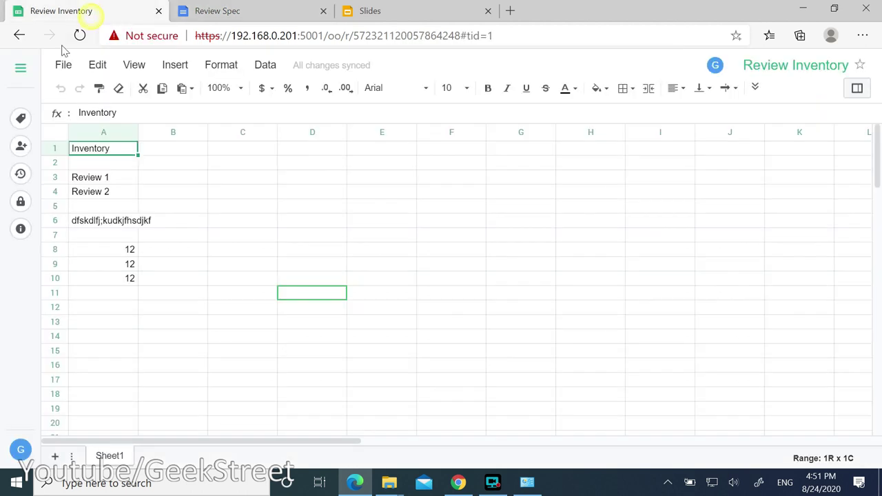
left_click(20, 177)
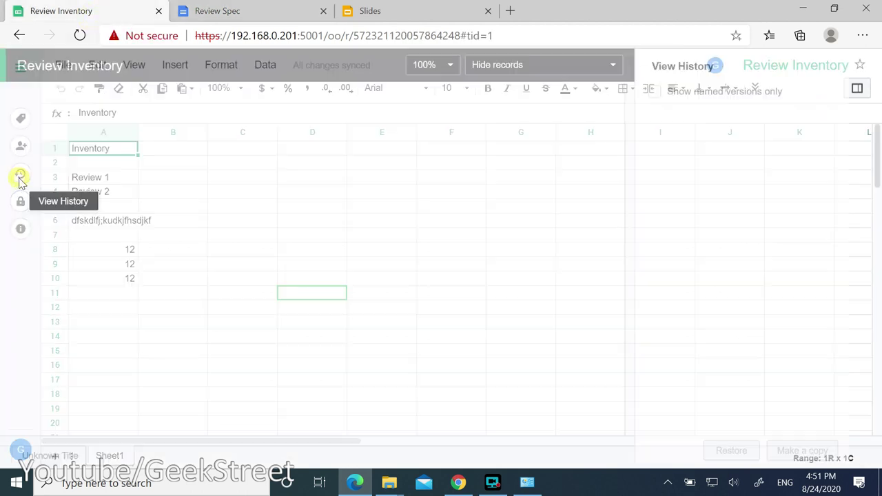
left_click(721, 157)
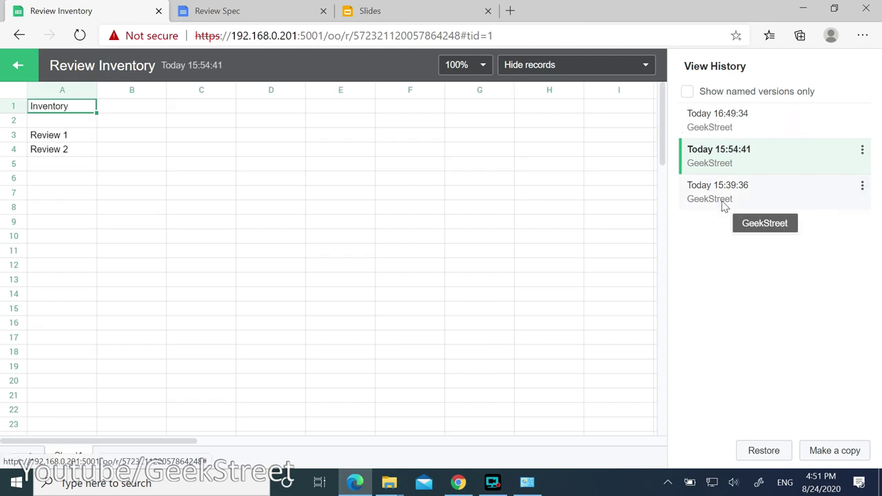
key("Up")
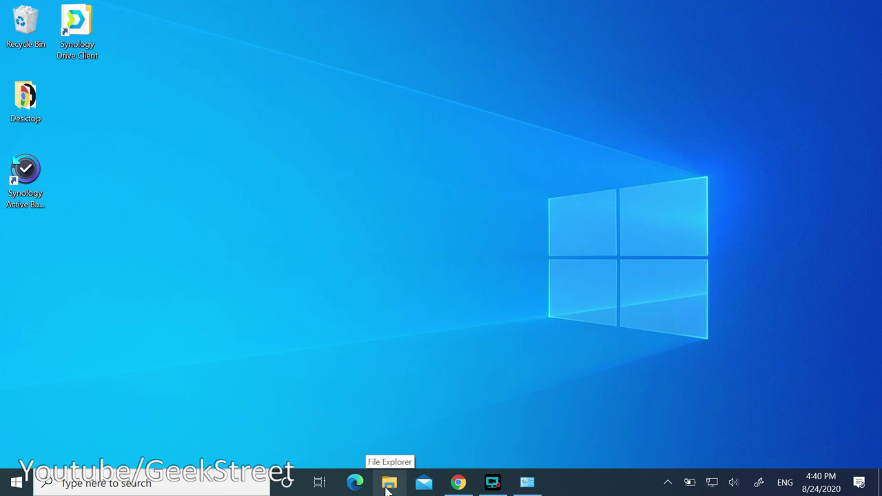
Open the synced TeamGeekStreet folder under Synology Drive - NAS_DS1520 in File Explorer, then open its right-click menu.
left_click(388, 484)
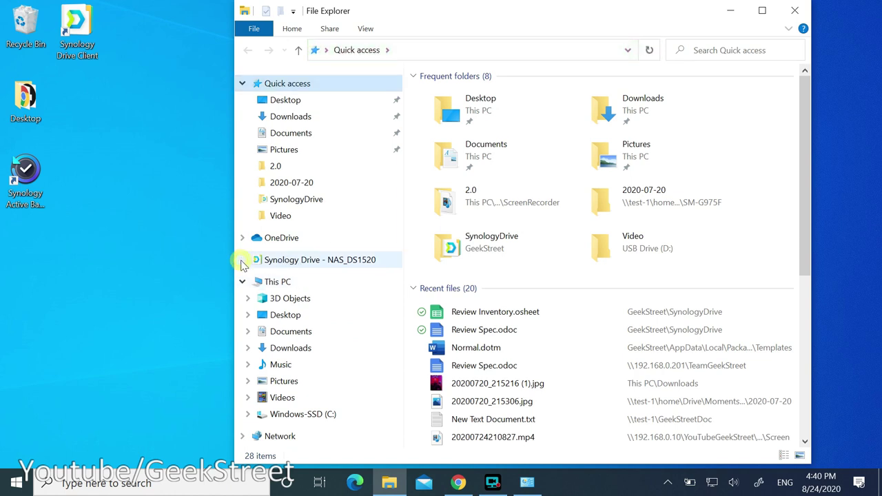
left_click(295, 260)
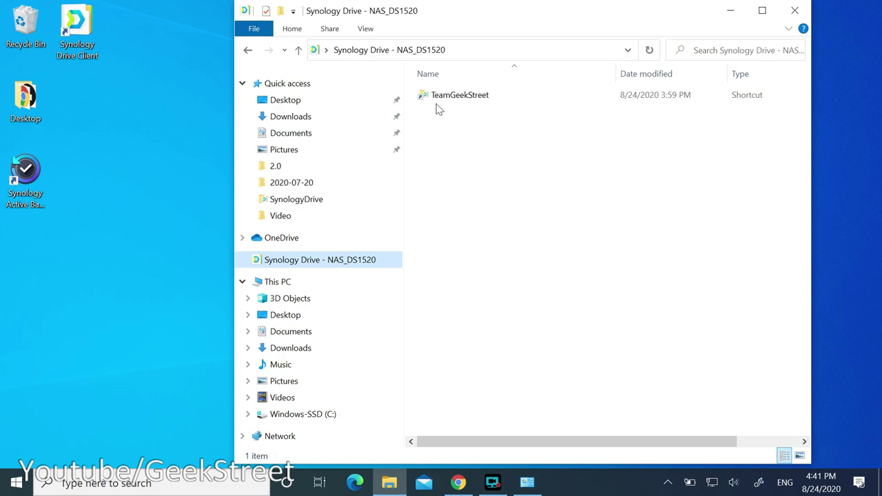
double_click(454, 97)
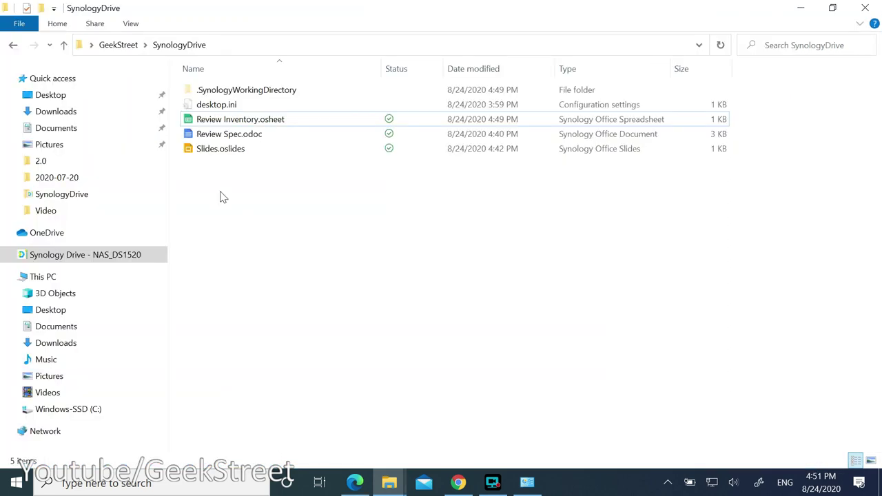
right_click(221, 191)
Create New Text Document.txt in the SynologyDrive folder and type test into it.
mouse_move(140, 354)
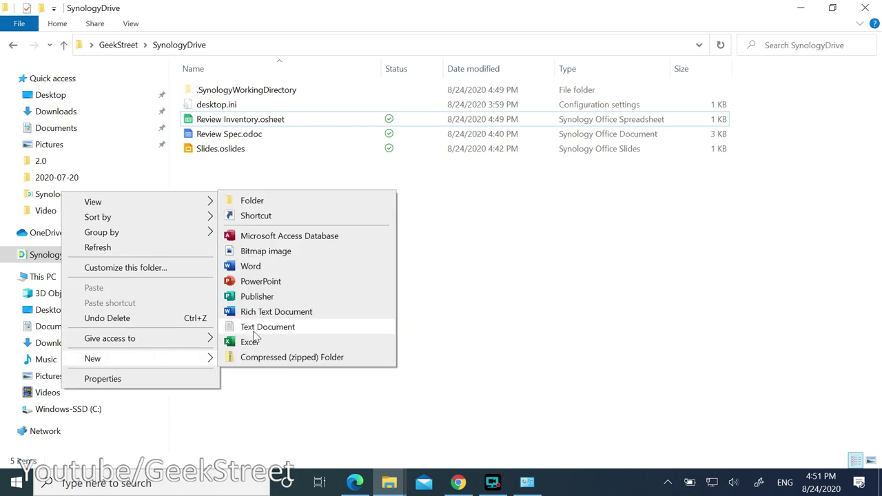
left_click(269, 326)
left_click(268, 269)
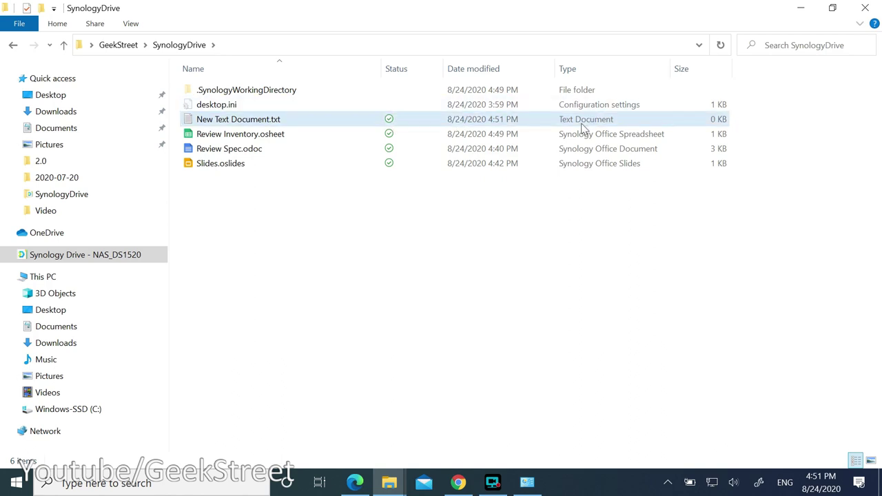
double_click(217, 120)
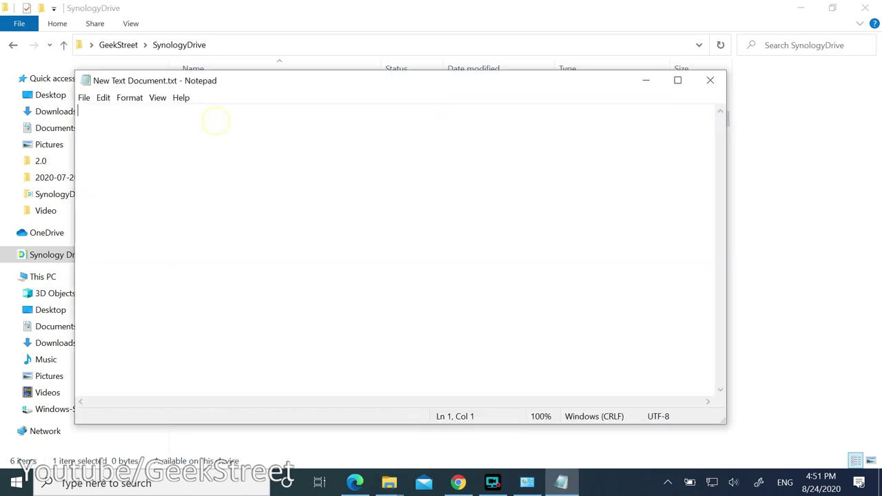
type("test")
Save the note, close Notepad, then select and deselect the three Synology Office files.
left_click(83, 98)
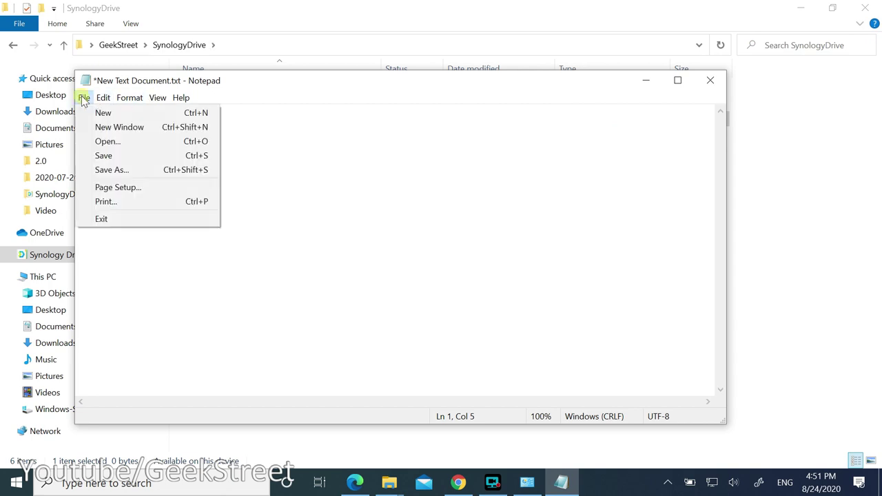
left_click(105, 155)
key("alt+F4")
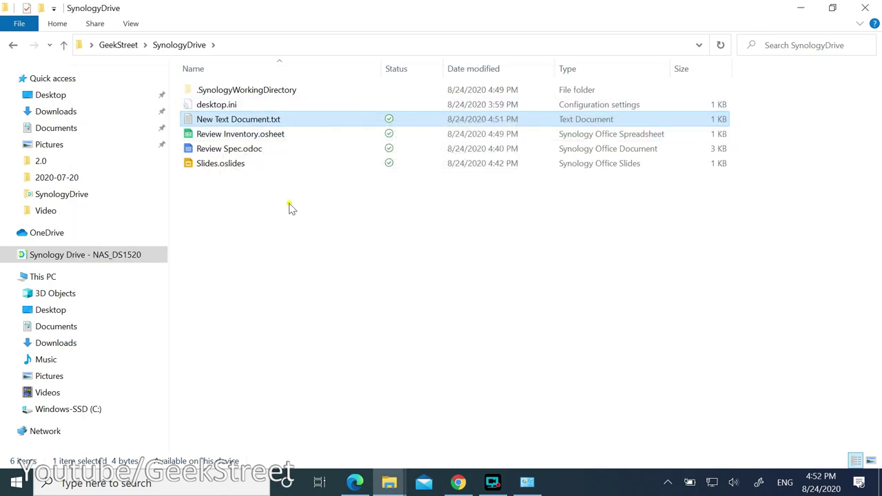
left_click_drag(289, 209, 191, 141)
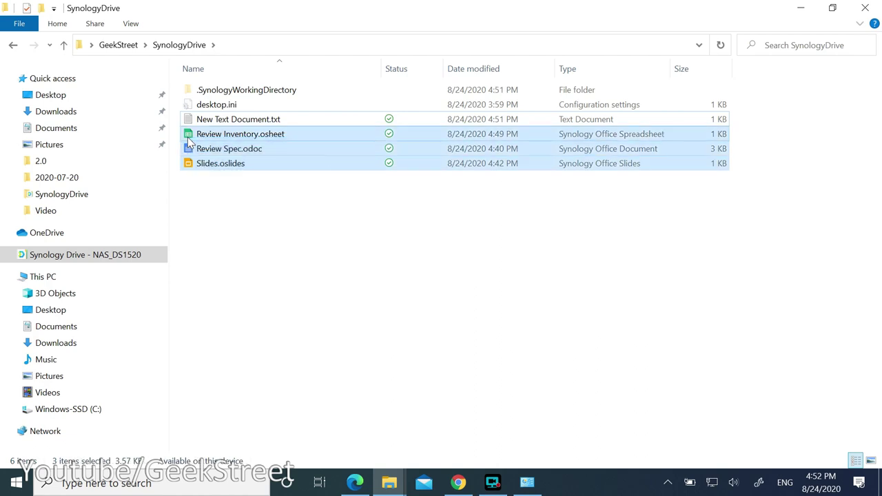
left_click(252, 228)
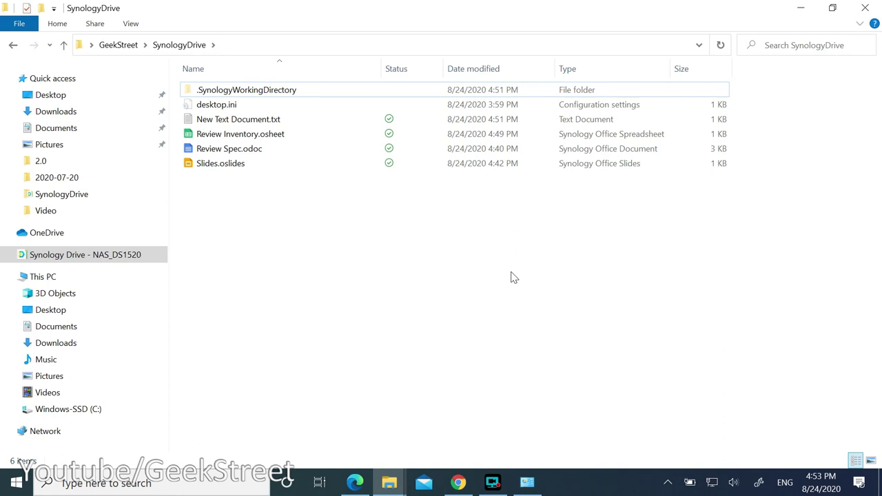
Add a second line reading test below the existing text in New Text Document.txt.
double_click(233, 120)
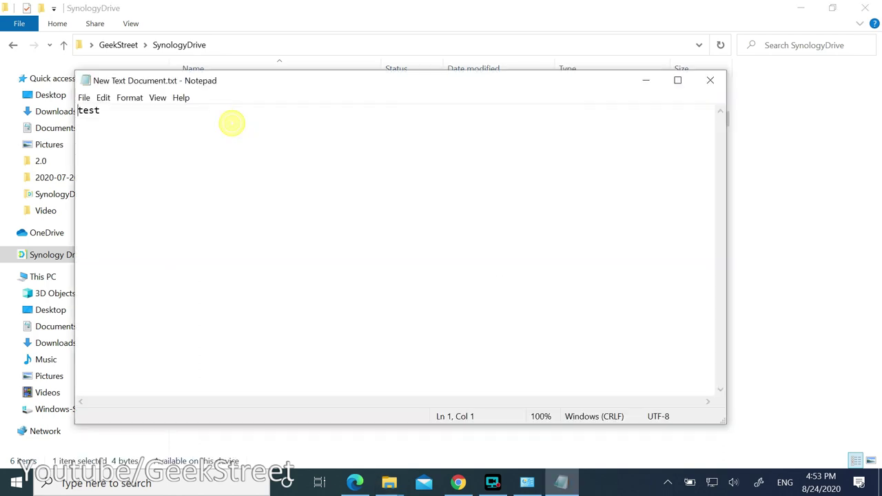
left_click(259, 165)
key("Return")
key("Return")
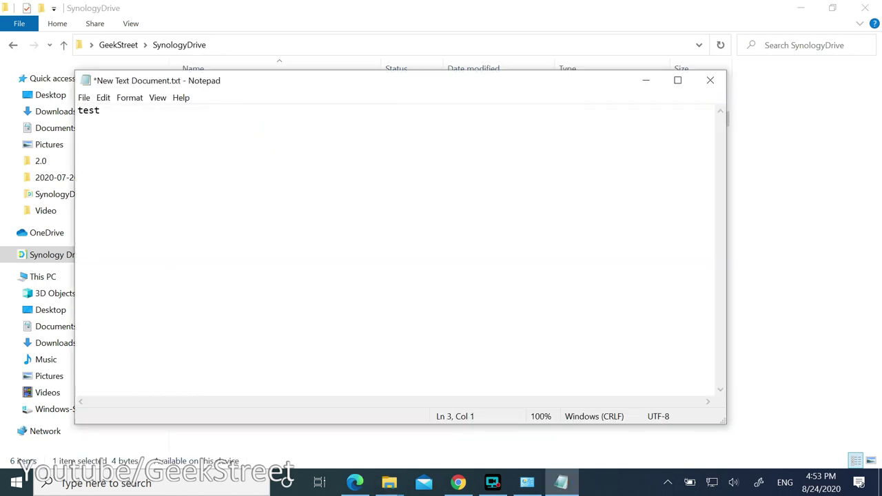
type("test")
Close Notepad saving the changes, then select the Review Inventory spreadsheet.
left_click(709, 80)
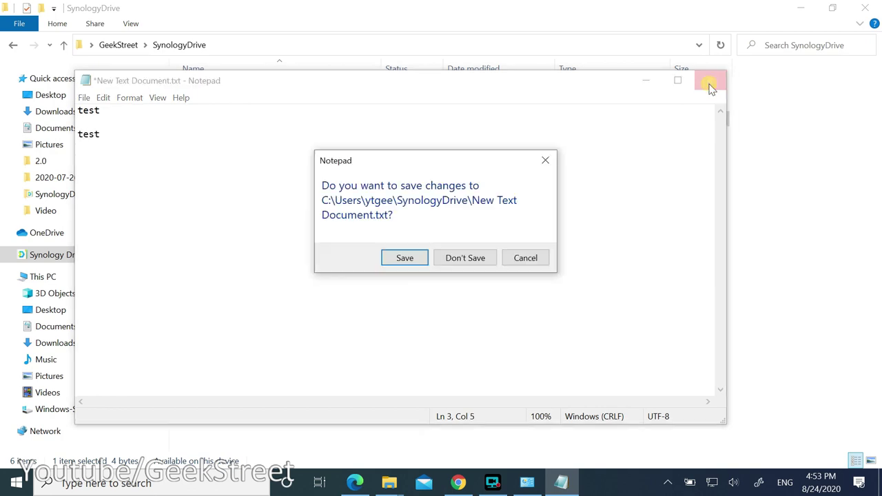
left_click(404, 262)
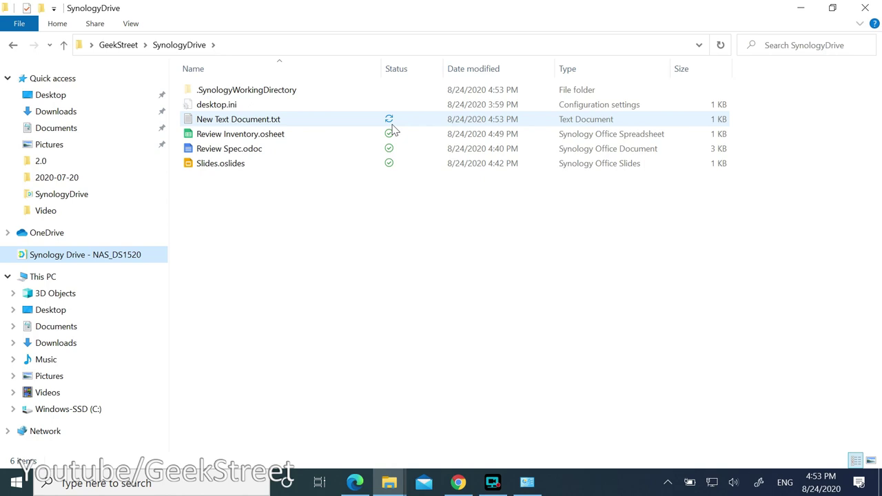
left_click(391, 133)
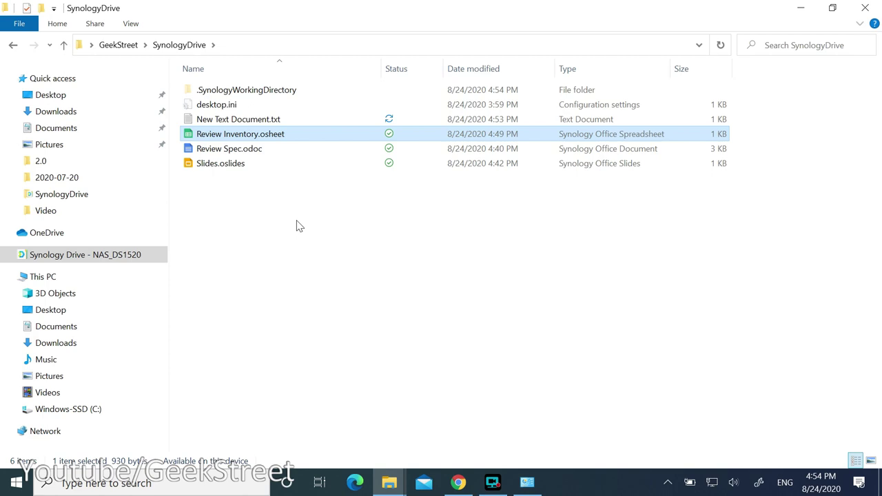
Try opening Review Inventory, dismiss the connection-failed error, and add a new Word document.
double_click(255, 137)
left_click(545, 192)
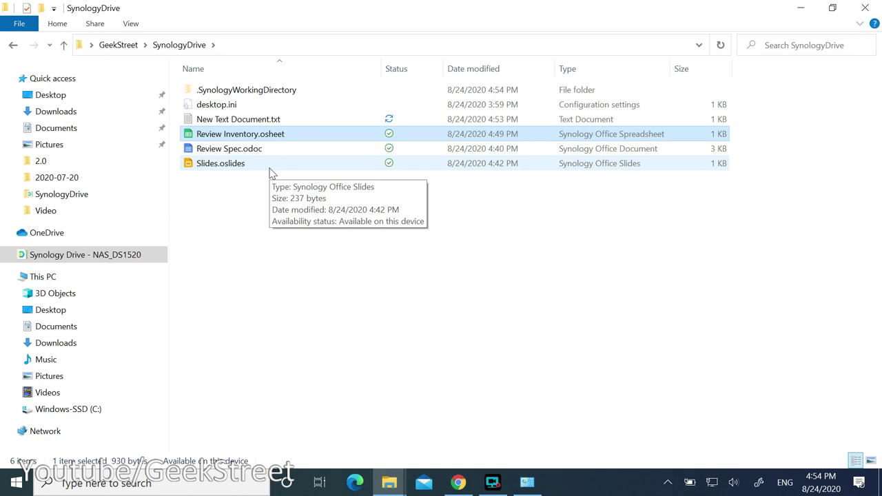
right_click(223, 210)
mouse_move(202, 376)
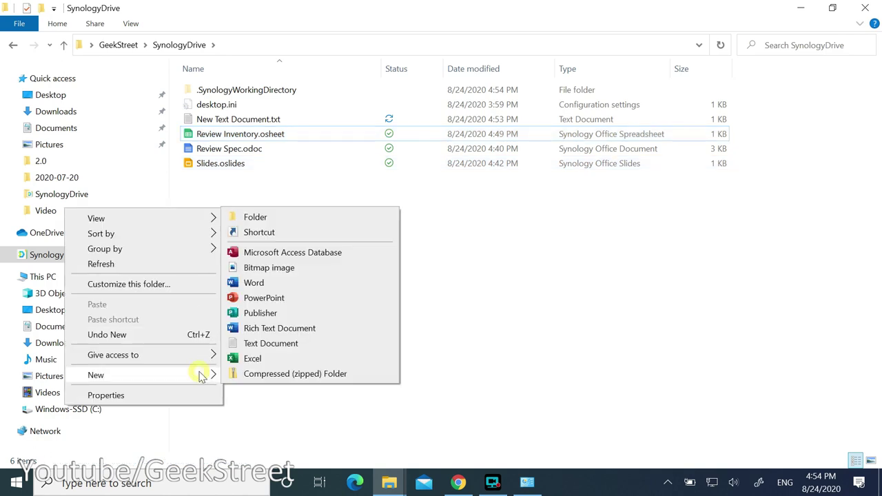
left_click(259, 285)
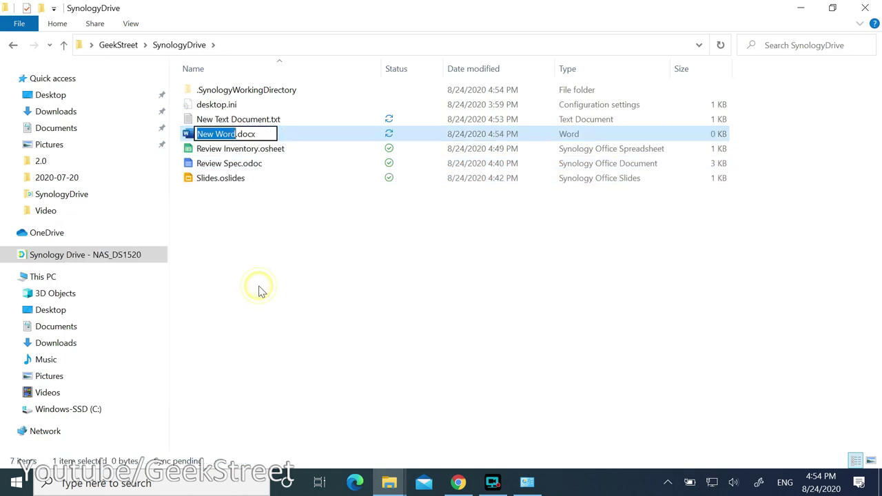
Name the document Test Word.docx, then open it in Word, save it and close Word.
type("Test")
key("Return")
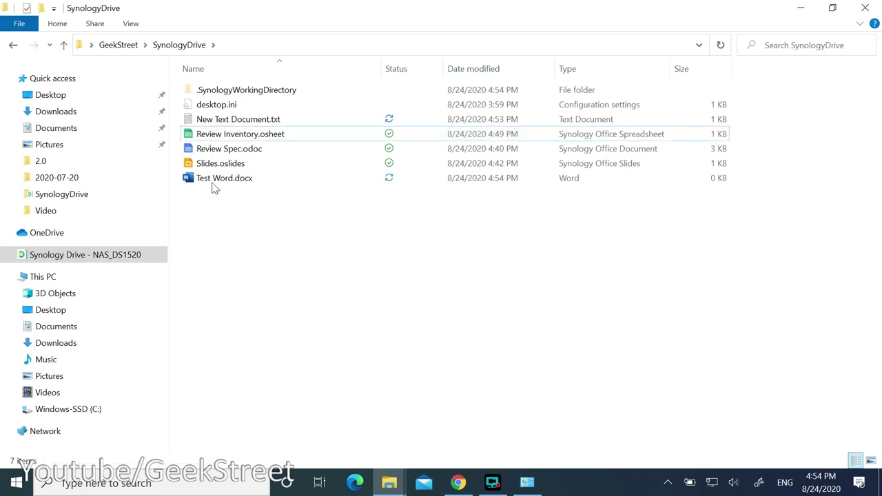
double_click(217, 183)
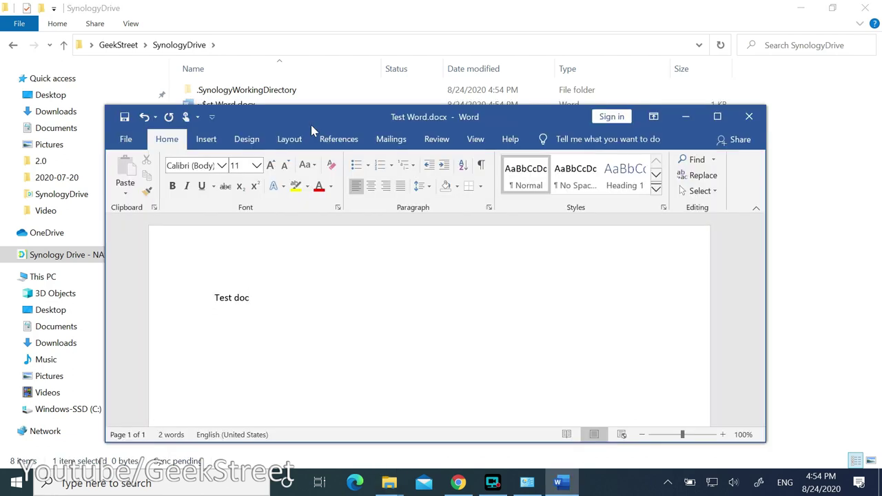
left_click(125, 116)
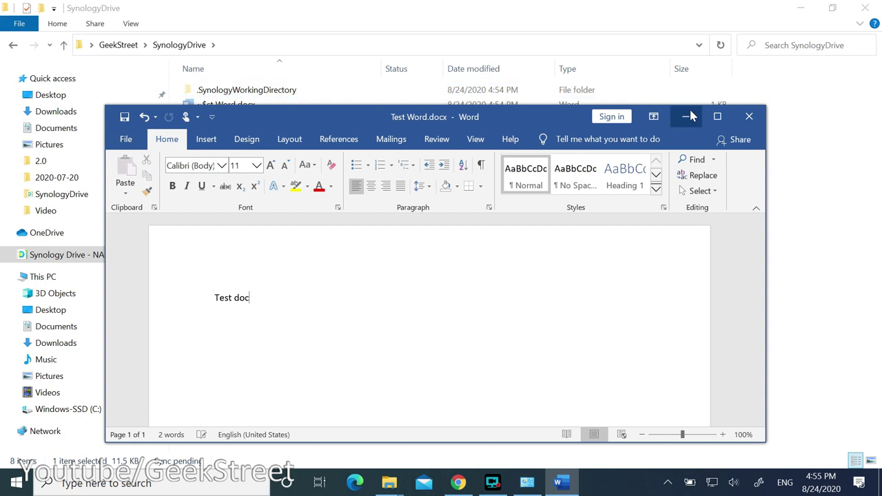
left_click(749, 118)
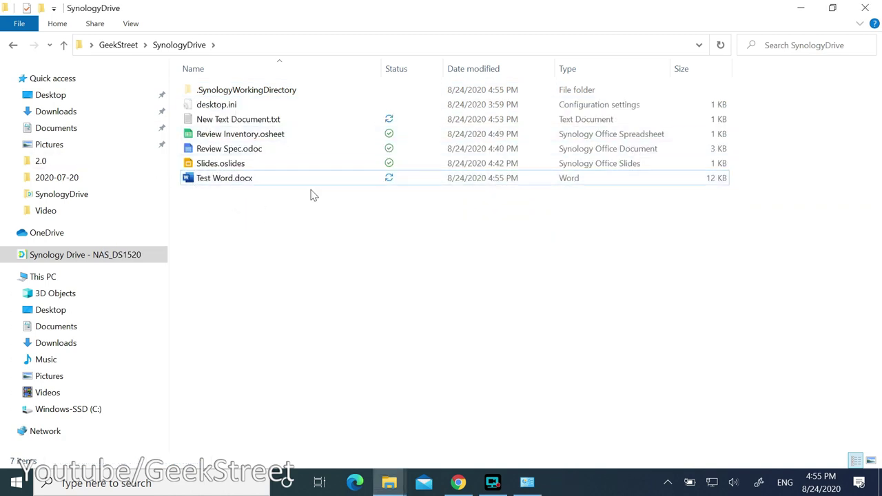
Wait until all seven SynologyDrive files show green synced ticks, then bring up the Synology Drive browser page.
mouse_move(405, 185)
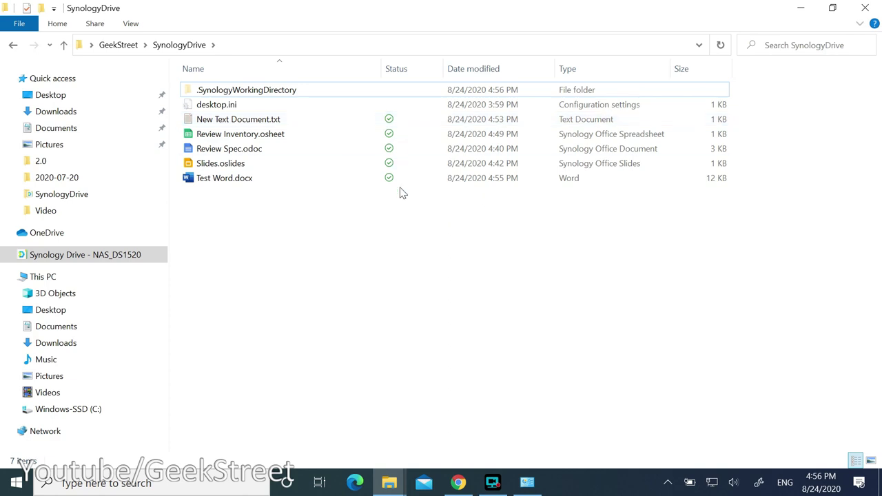
left_click(458, 483)
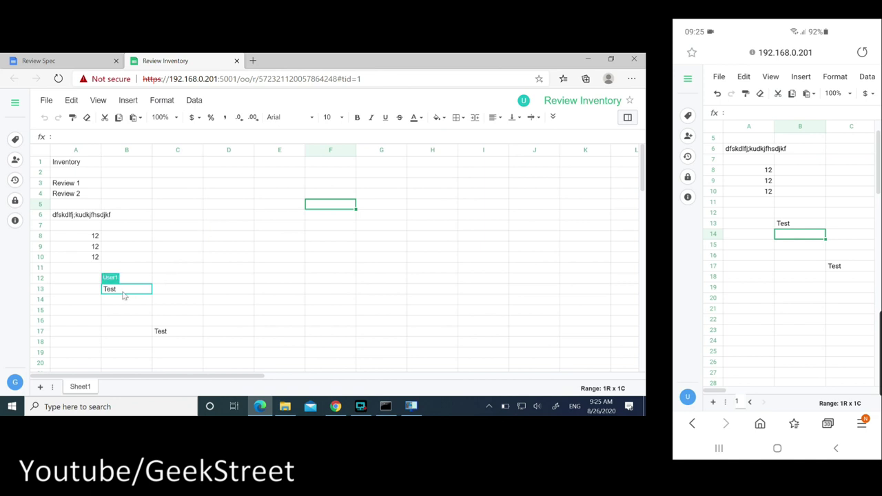
On the desktop, enter Geekstreet 1 in cell C9 of Review Inventory.
left_click(136, 248)
left_click(201, 227)
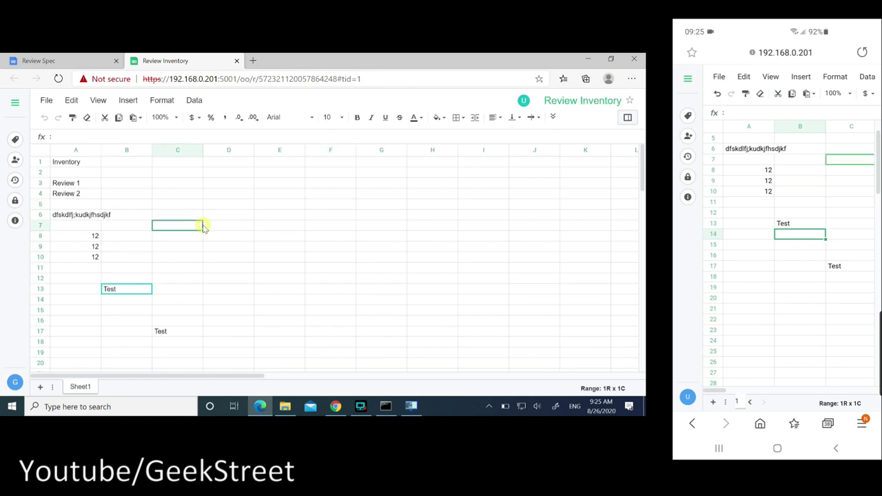
left_click(236, 278)
left_click(198, 250)
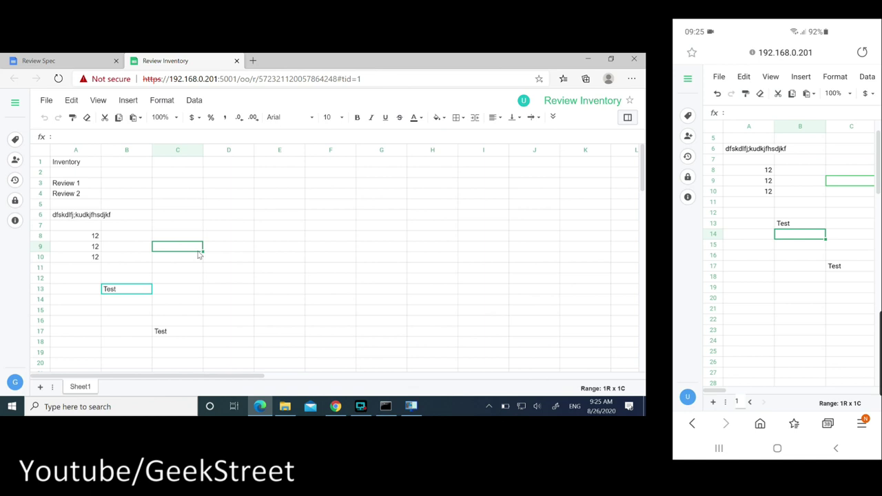
type("Geekstreet 1")
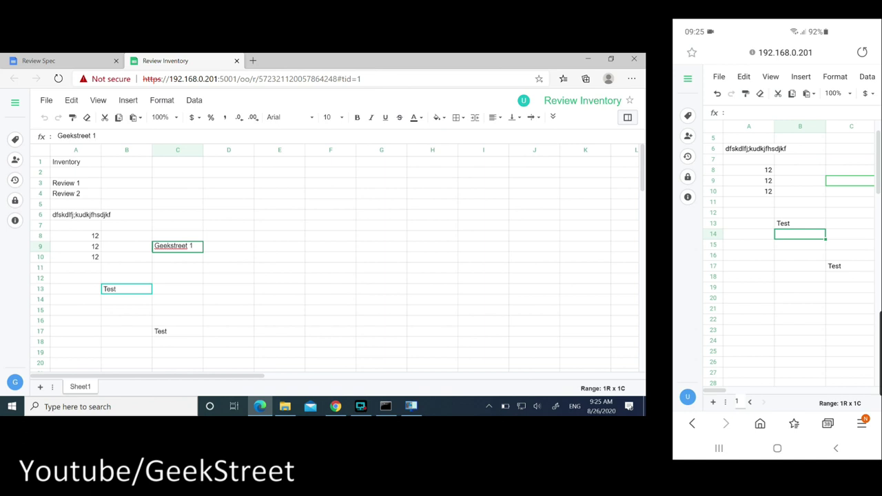
key("Return")
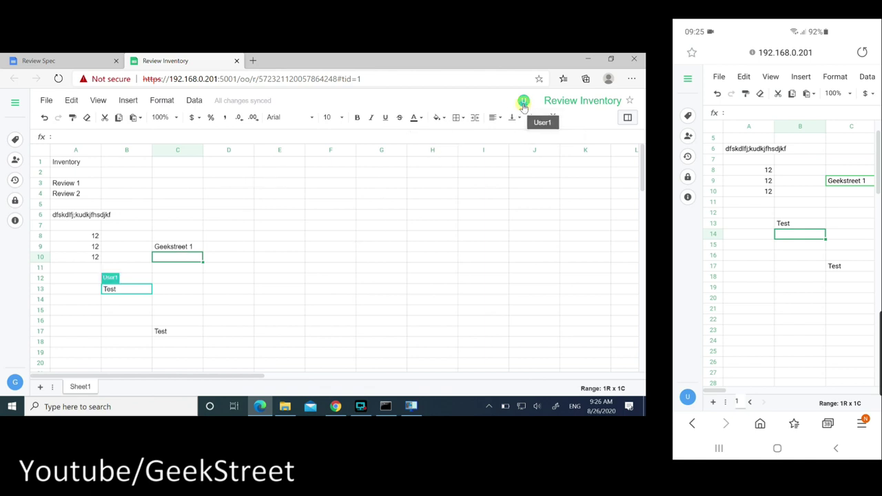
As the phone user, move through cells C22, C14, C23, B22, B13, B7 and B10.
left_click(850, 320)
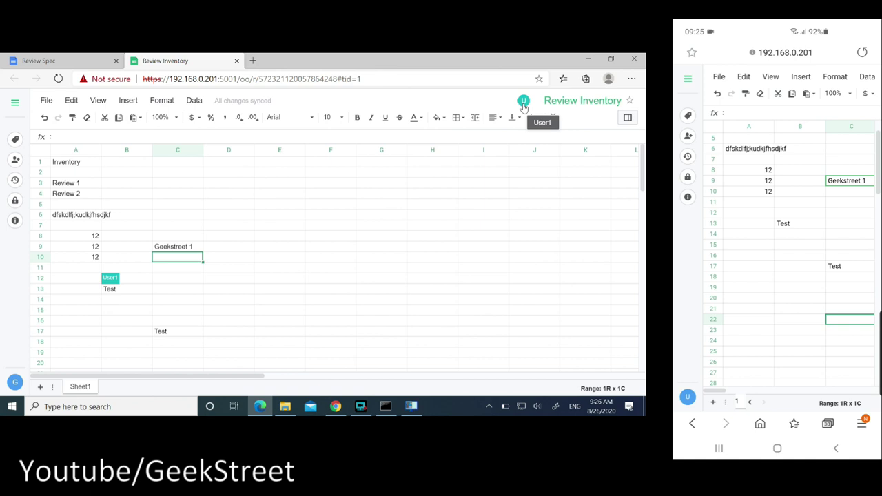
left_click(851, 233)
left_click(851, 330)
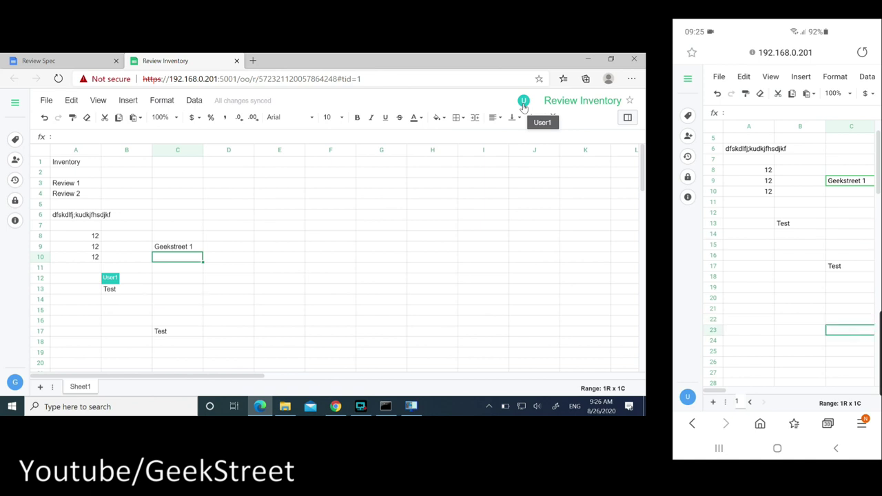
left_click(796, 320)
left_click(800, 223)
left_click(799, 163)
left_click(800, 191)
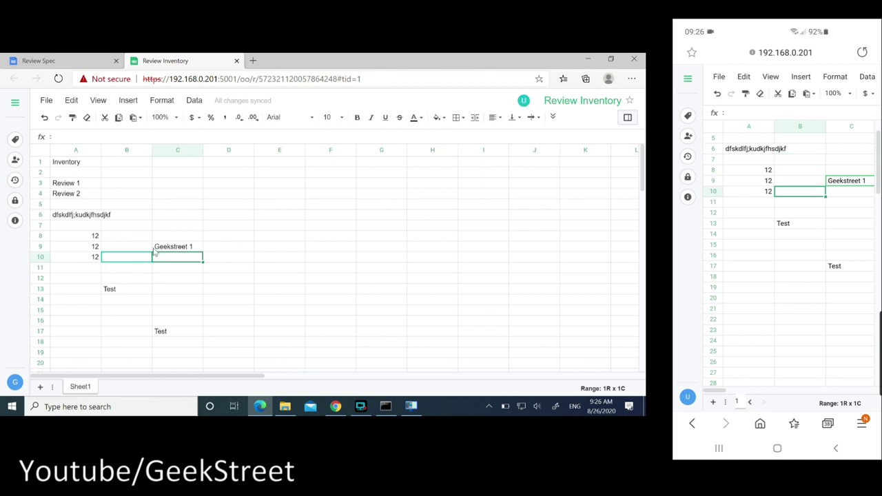
Edit cell B13 concurrently on desktop and phone, appending 2 so it reads Test2.
left_click(135, 295)
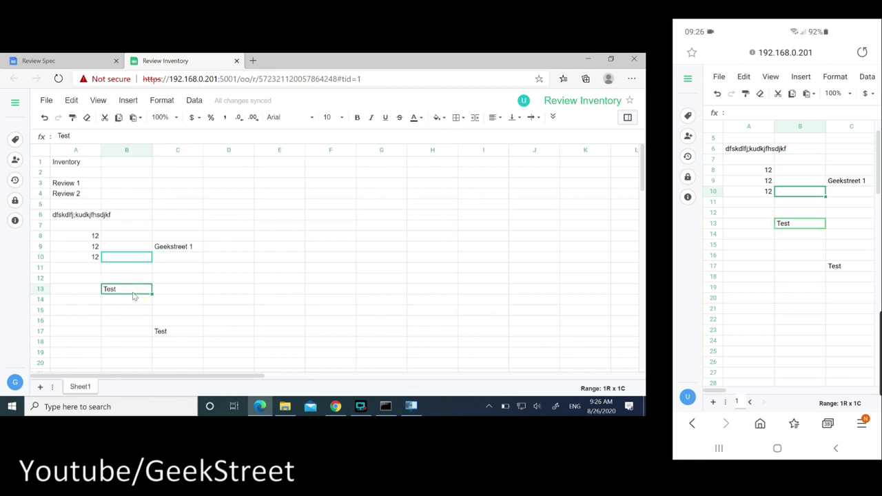
left_click(799, 223)
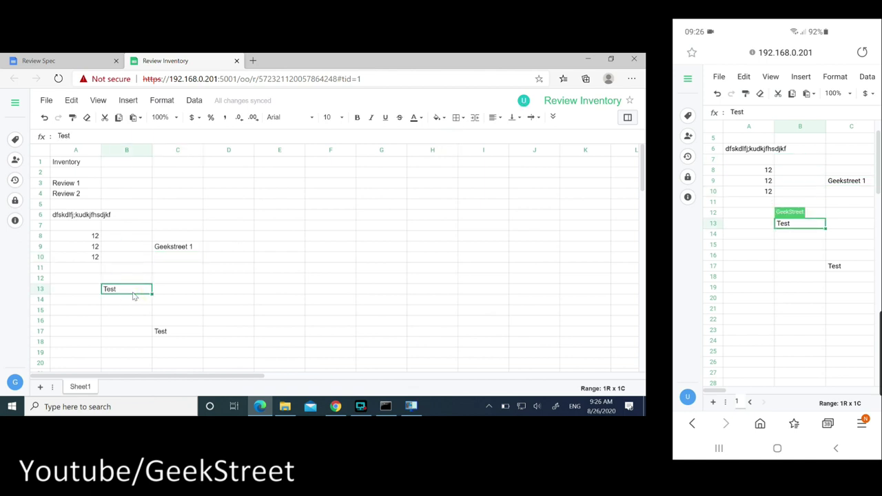
double_click(134, 295)
left_click(758, 112)
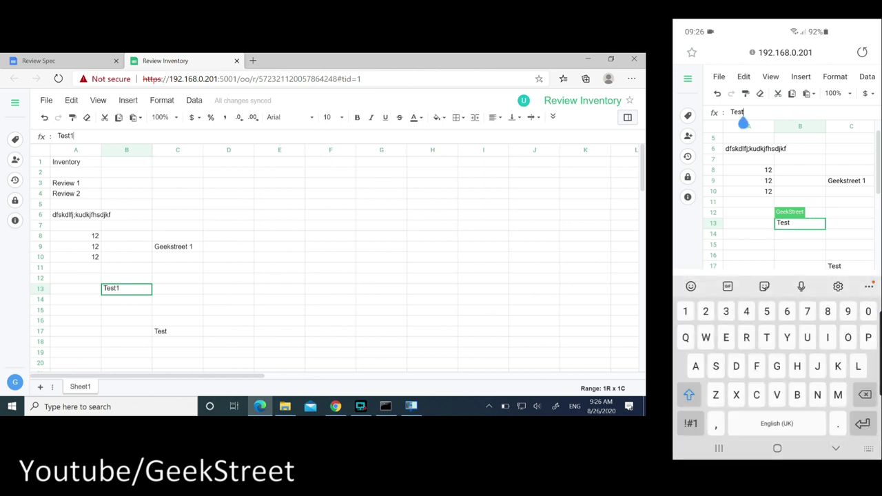
type("2")
key("Return")
left_click(862, 417)
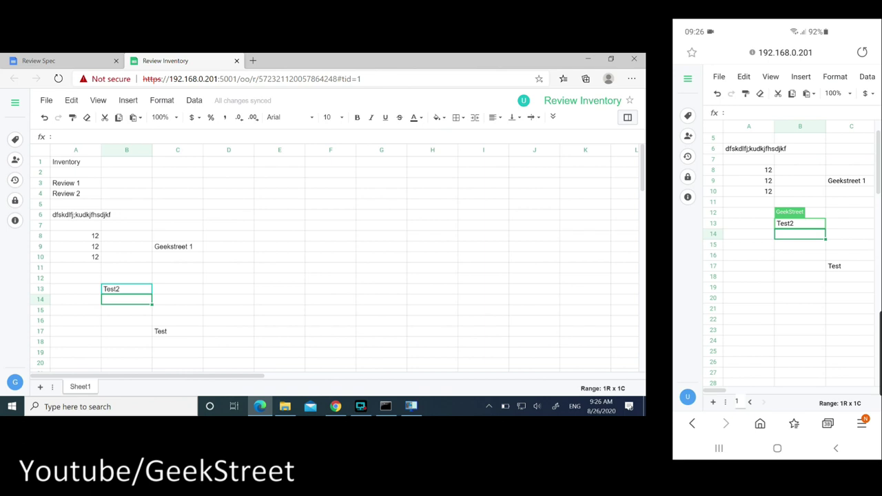